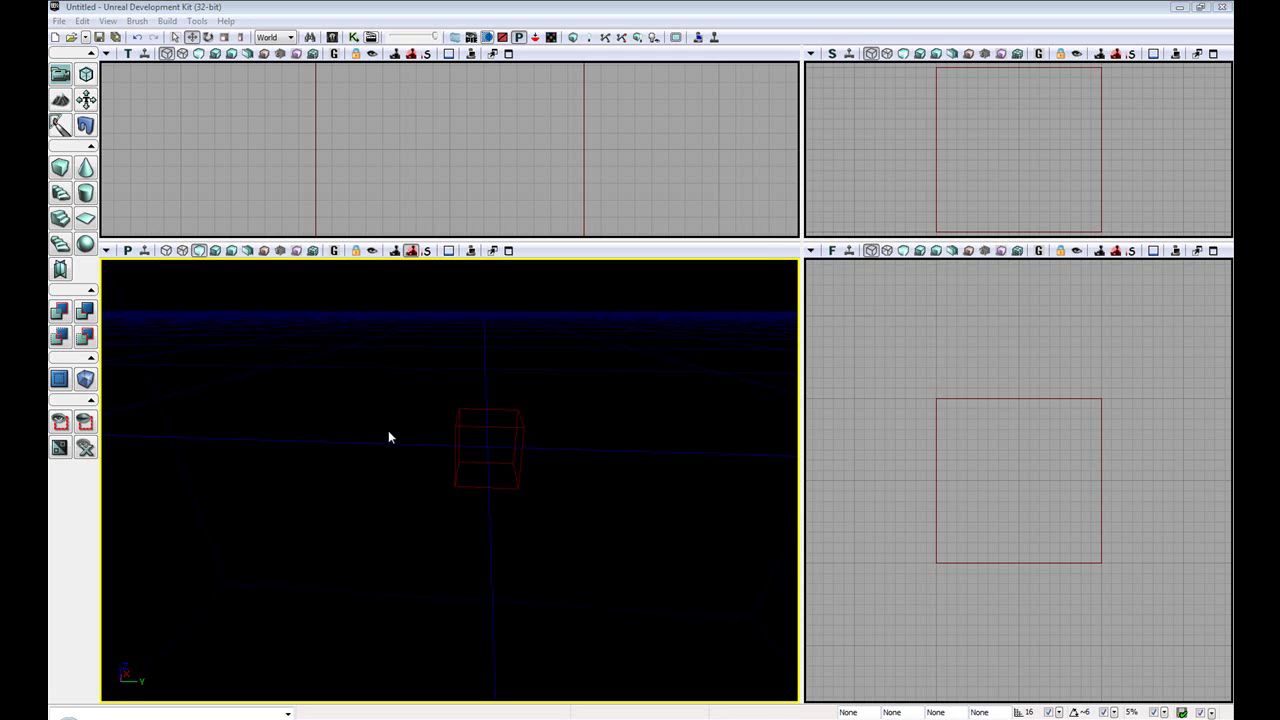
Size the cube brush to 1024 x 1024 x 16 and CSG-add it as a floor slab
{"action": "right_click", "coordinate": [64, 170]}
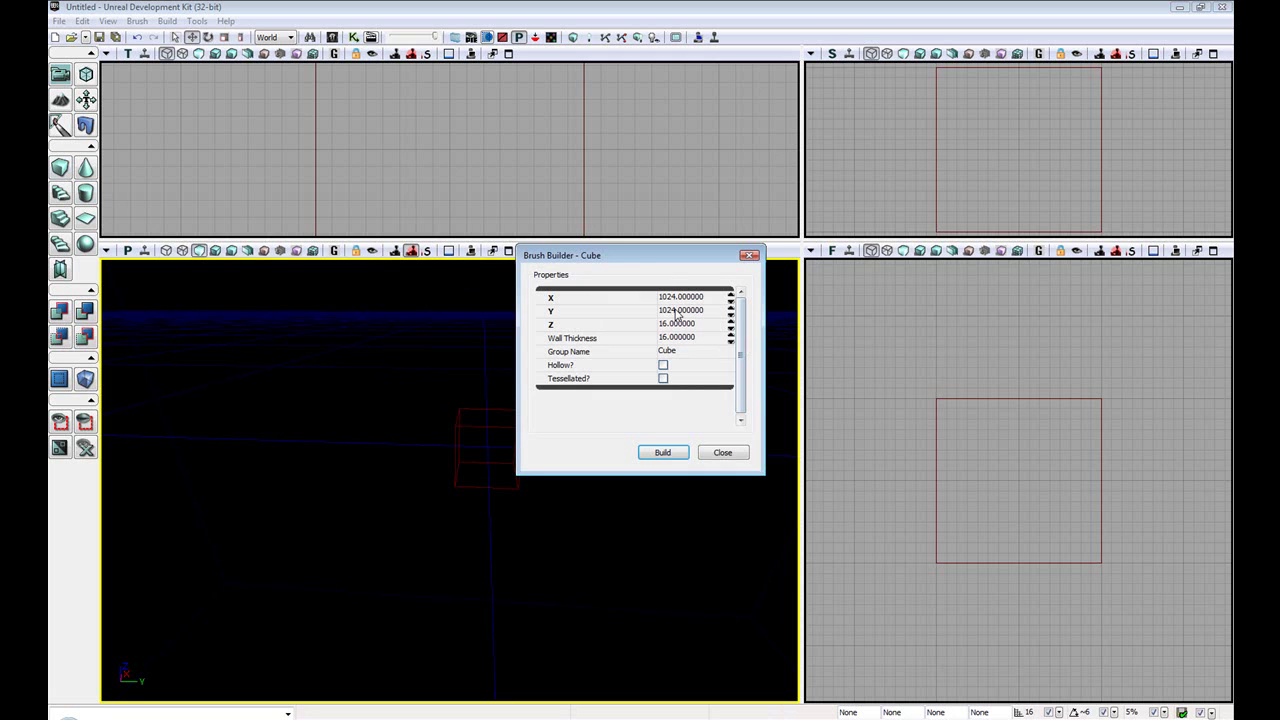
{"action": "left_click_drag", "start_coordinate": [646, 262], "coordinate": [898, 300]}
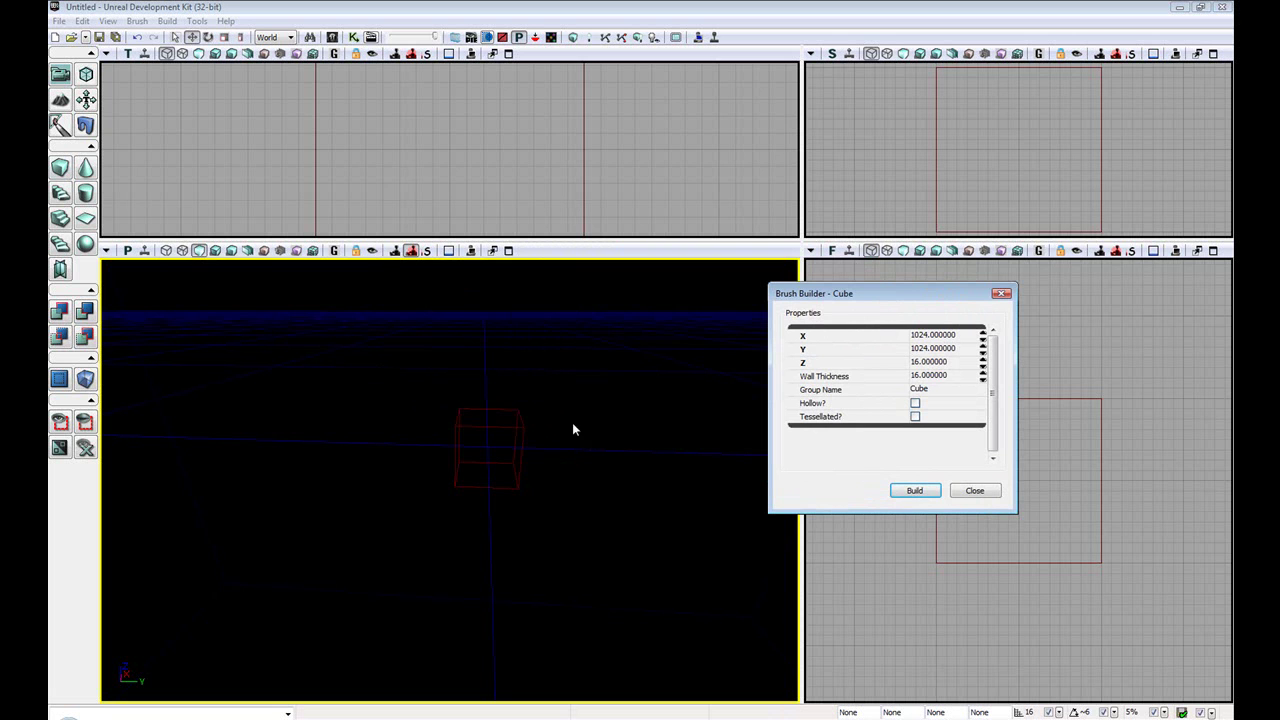
{"action": "left_click", "coordinate": [928, 491]}
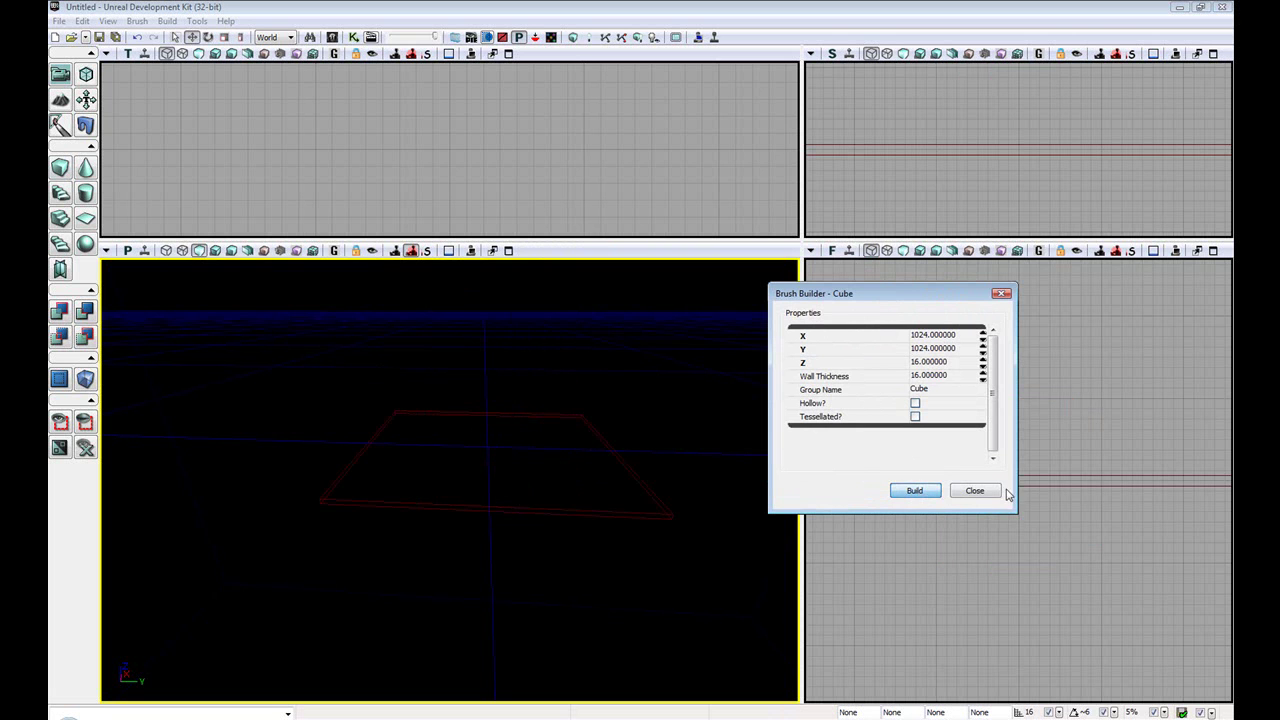
{"action": "left_click", "coordinate": [982, 491]}
{"action": "left_click", "coordinate": [60, 313]}
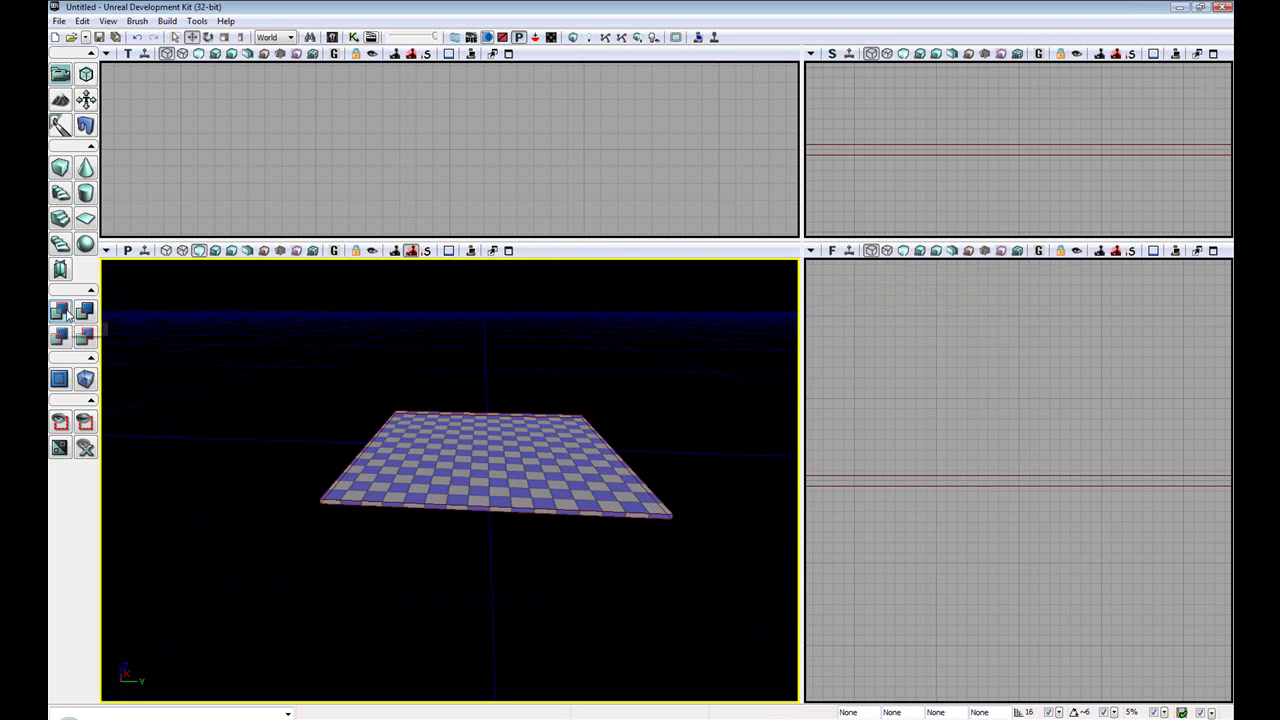
{"action": "right_click", "coordinate": [60, 168]}
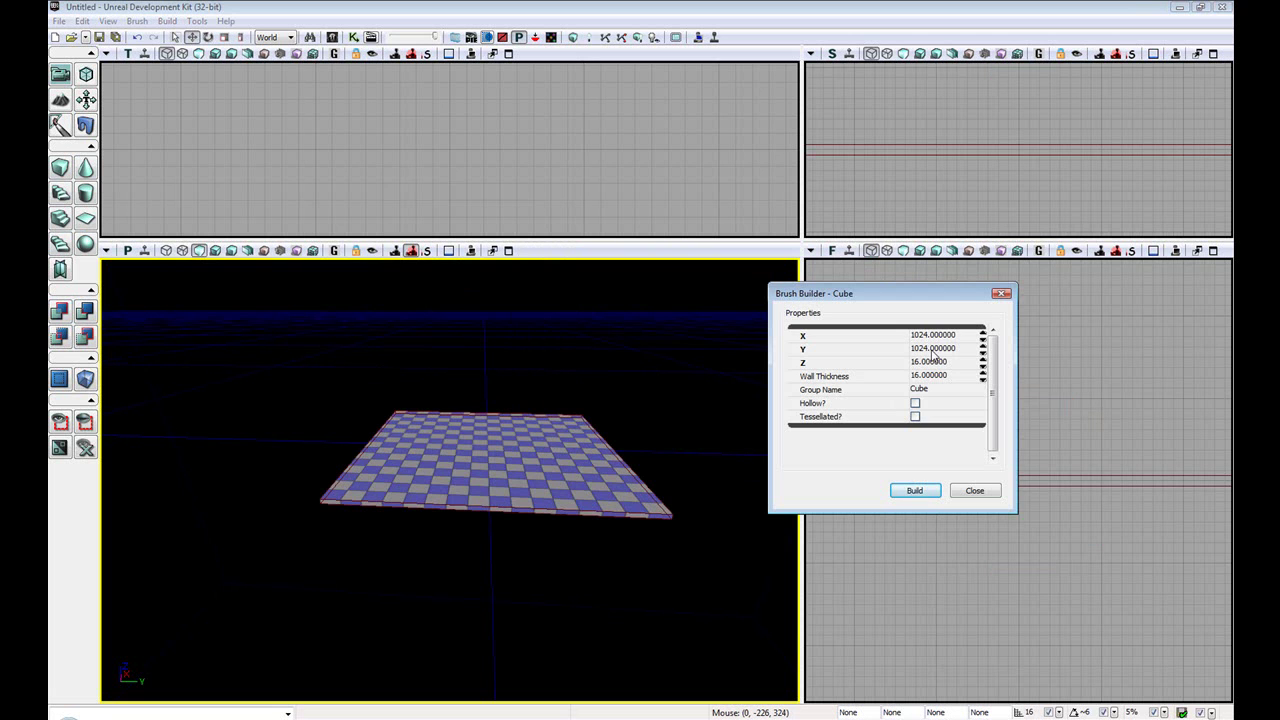
Add a point light on the floor, raise it to about 580 units, and view the lit slab
{"action": "left_click", "coordinate": [975, 491]}
{"action": "right_click", "coordinate": [508, 448]}
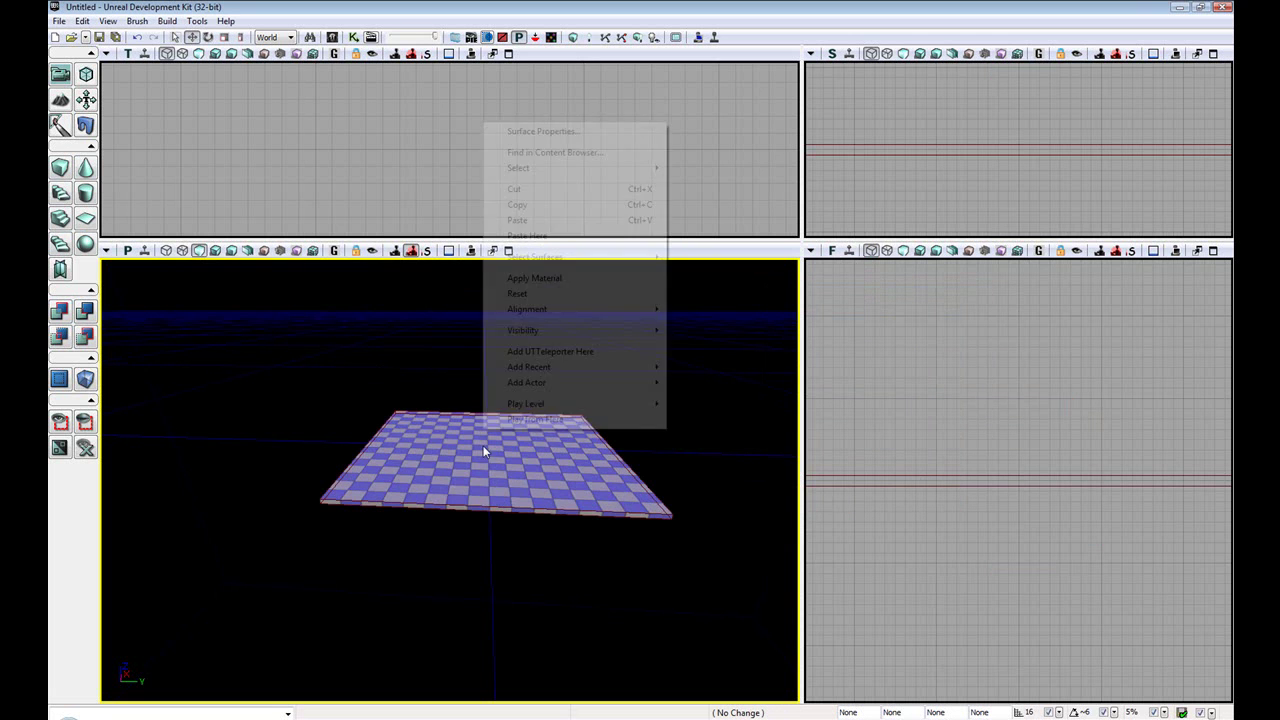
{"action": "left_click", "coordinate": [766, 383]}
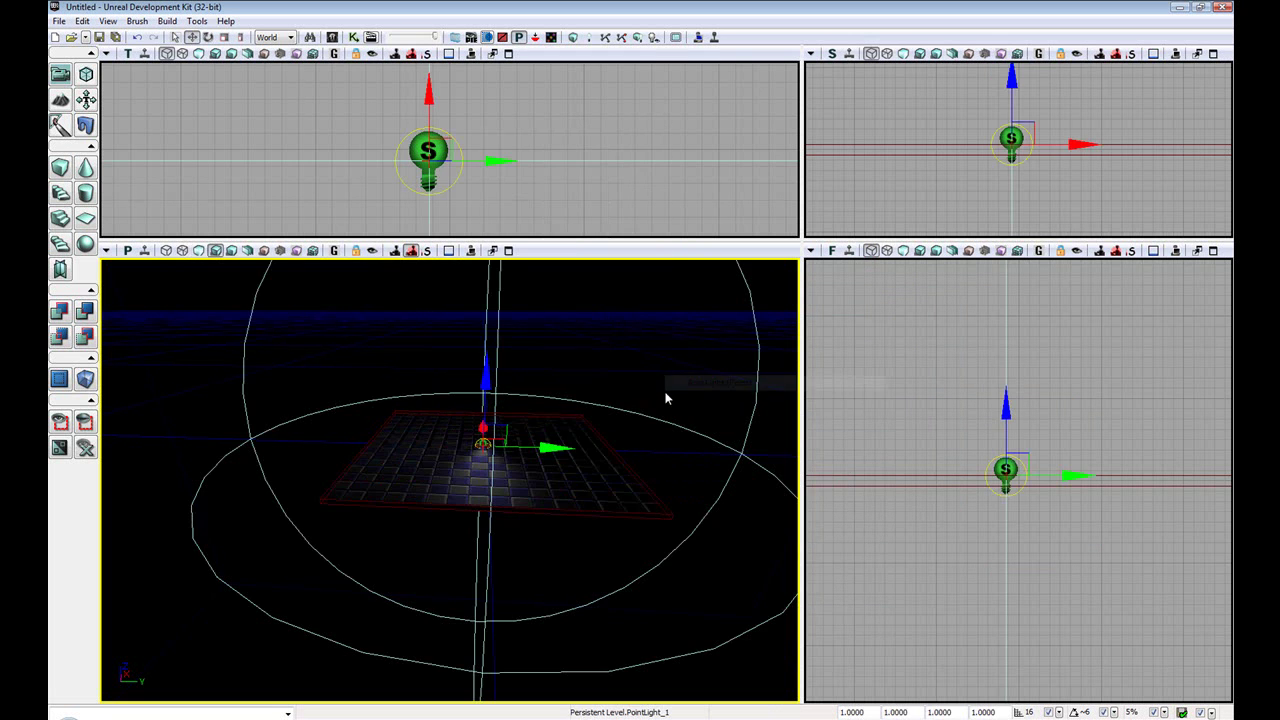
{"action": "left_click_drag", "start_coordinate": [486, 350], "coordinate": [486, 300]}
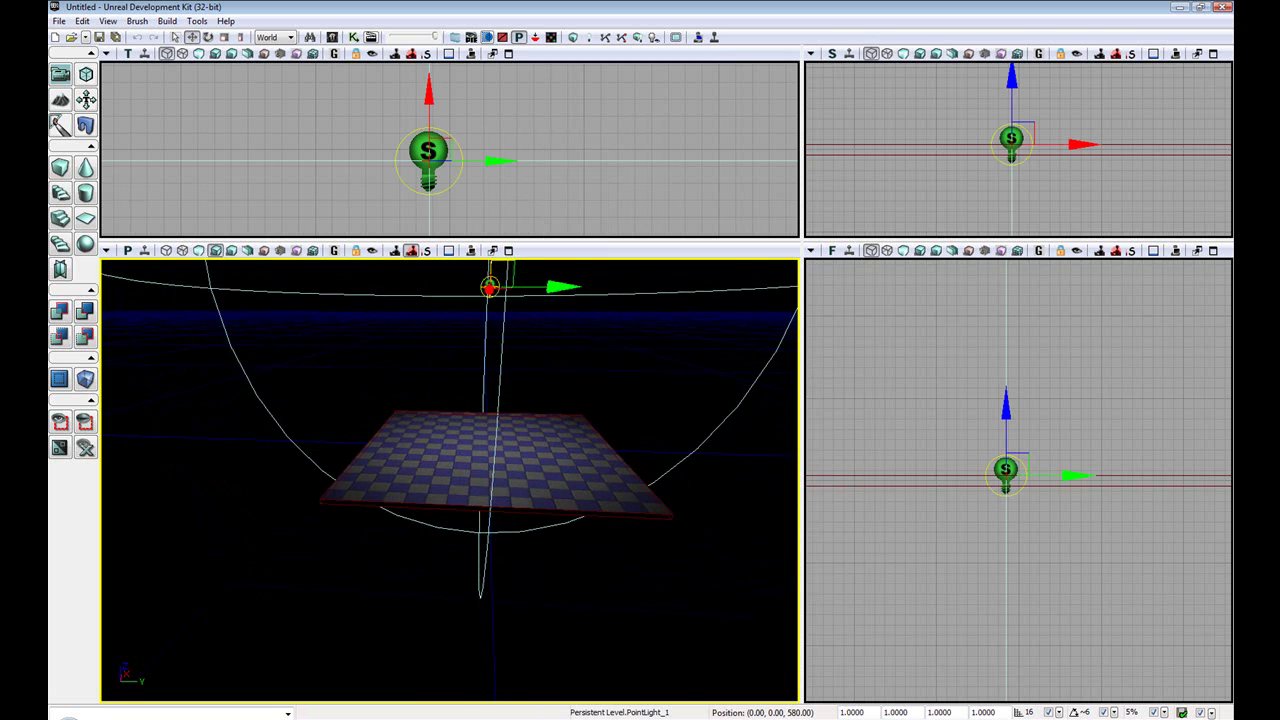
{"action": "mouse_move", "coordinate": [450, 480]}
{"action": "right_mouse_down"}
{"action": "mouse_move", "coordinate": [380, 520]}
{"action": "mouse_move", "coordinate": [420, 500]}
{"action": "right_mouse_up"}
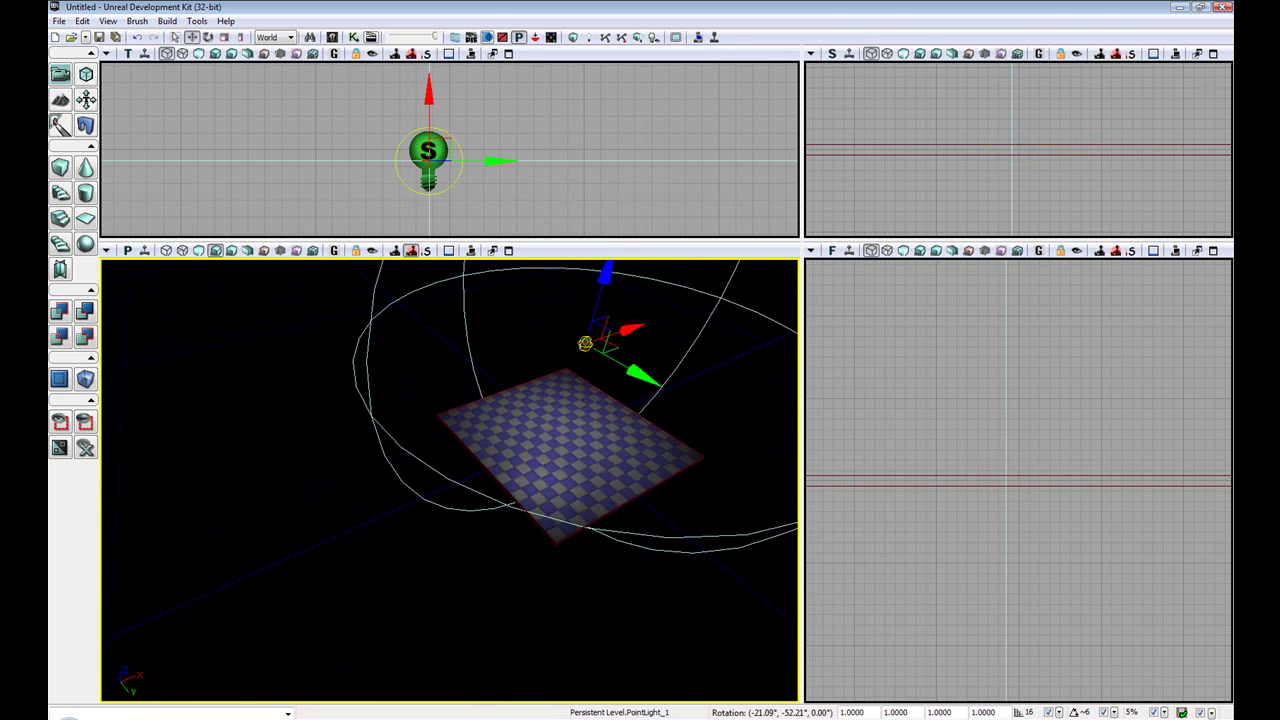
{"action": "left_click_drag", "start_coordinate": [450, 480], "coordinate": [450, 400]}
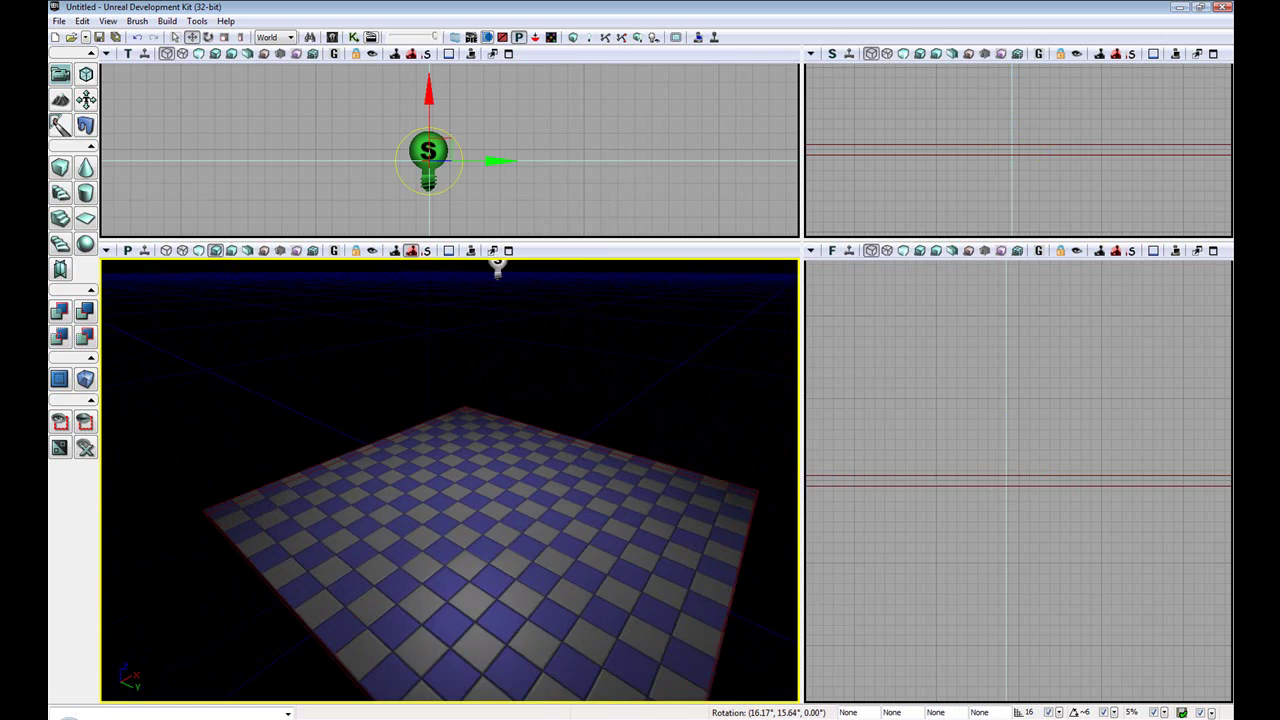
Select UTTeleporter under NavigationPoint > Teleporter > UTTeleporterBase in the Actor Classes browser
{"action": "left_click", "coordinate": [601, 397]}
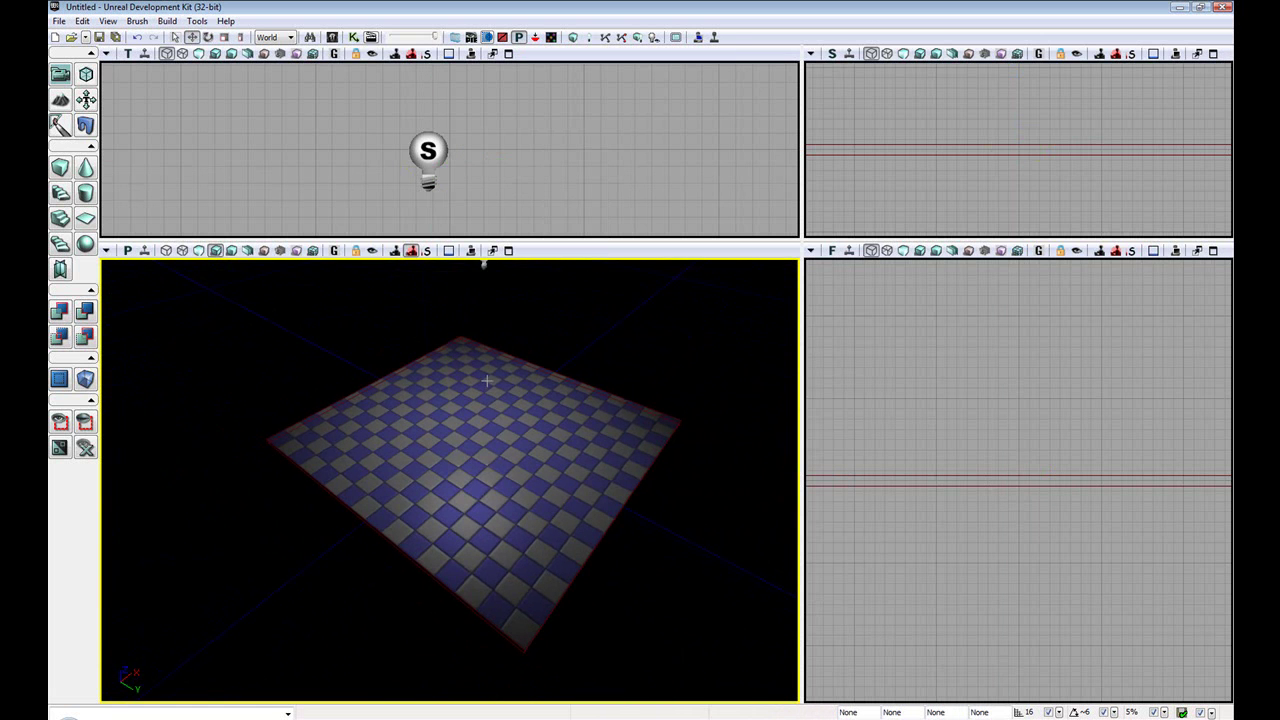
{"action": "right_click_drag", "start_coordinate": [601, 397], "coordinate": [601, 397]}
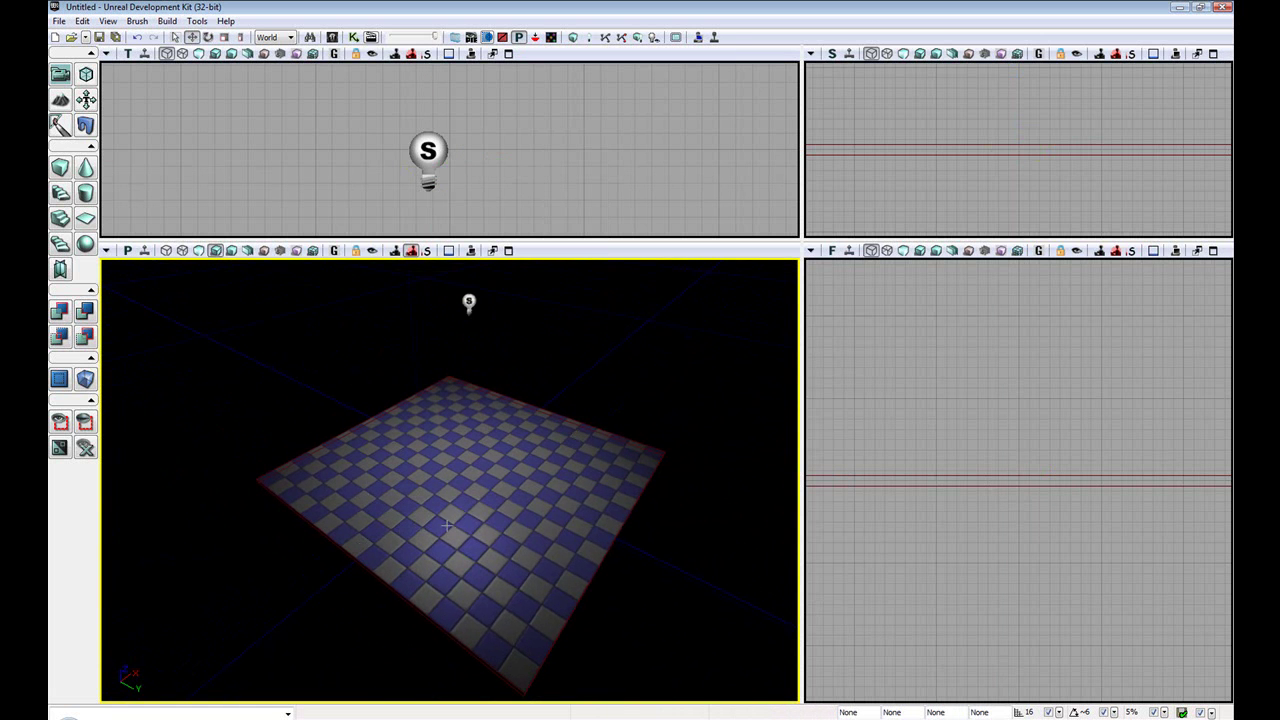
{"action": "left_click", "coordinate": [107, 21]}
{"action": "mouse_move", "coordinate": [152, 37]}
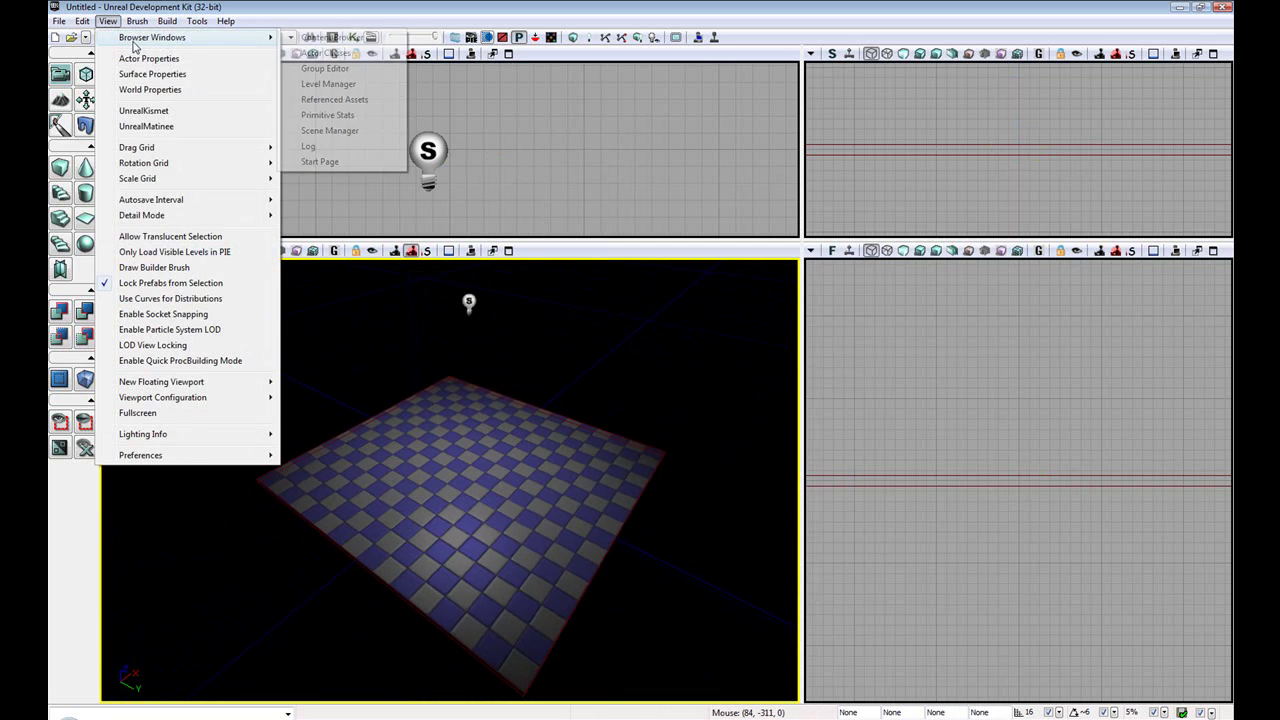
{"action": "left_click", "coordinate": [340, 53]}
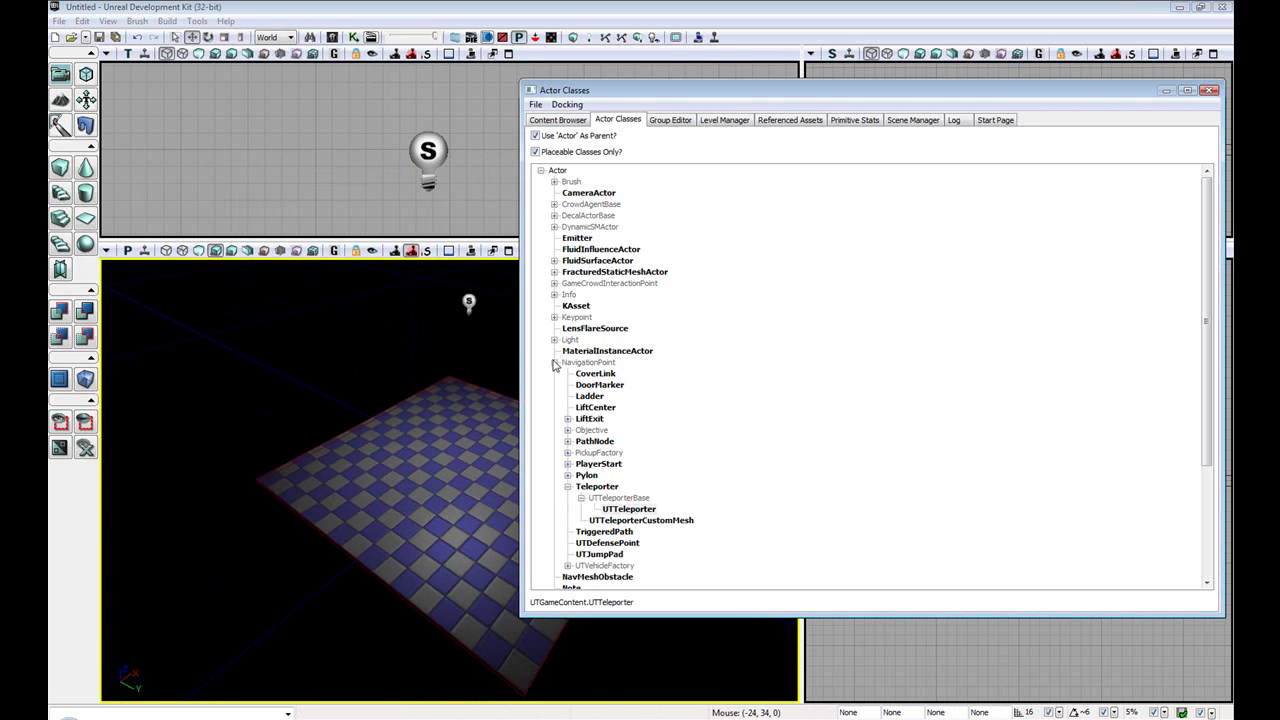
{"action": "left_click", "coordinate": [555, 365]}
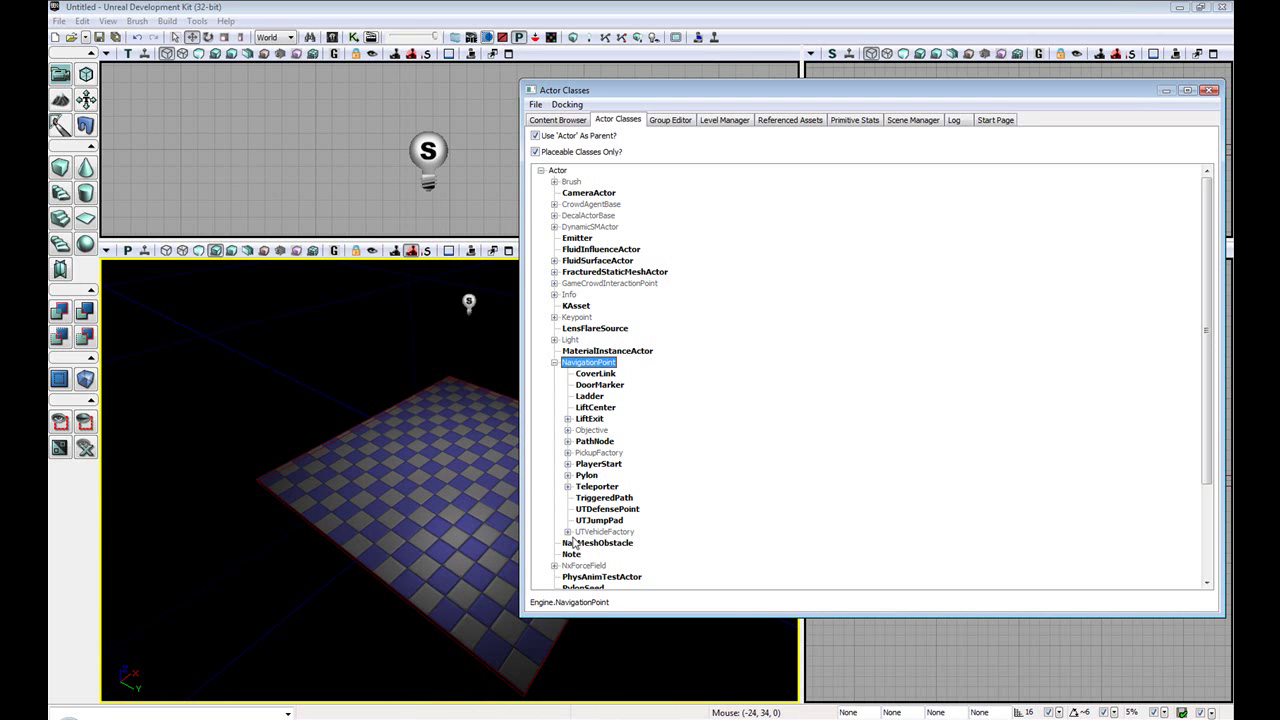
{"action": "left_click", "coordinate": [568, 487]}
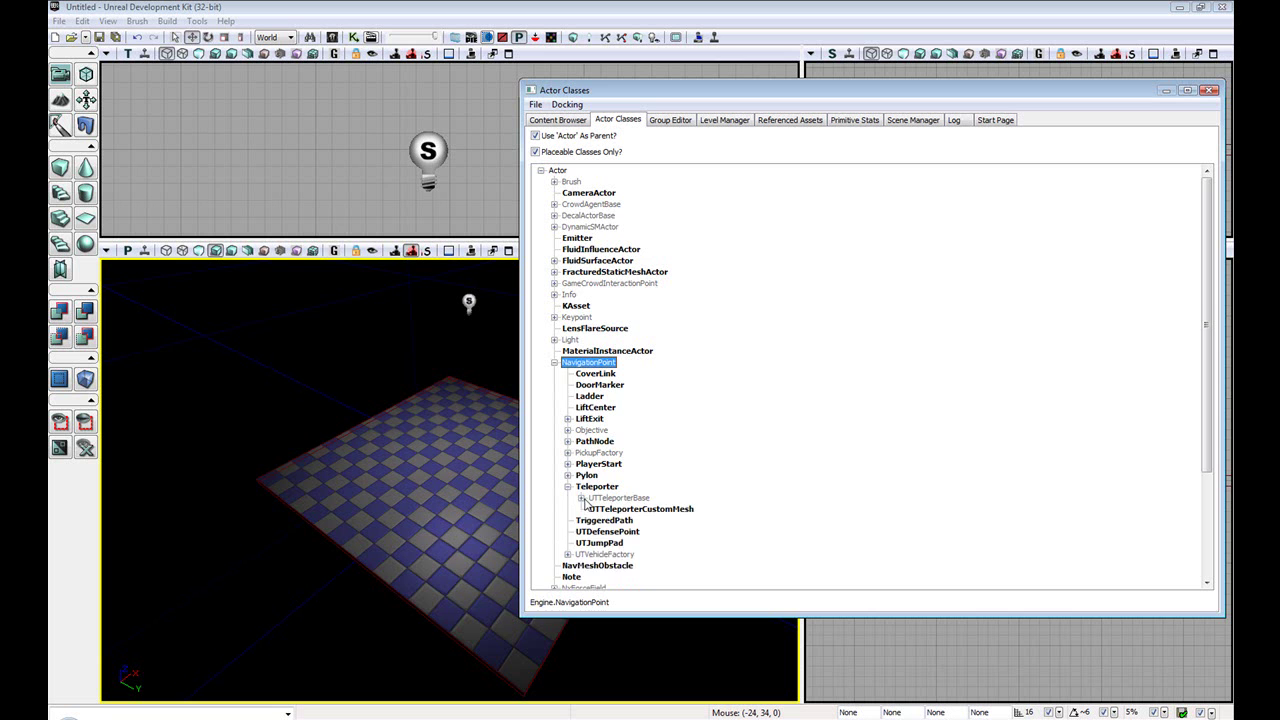
{"action": "left_click", "coordinate": [582, 498]}
{"action": "left_click", "coordinate": [630, 509]}
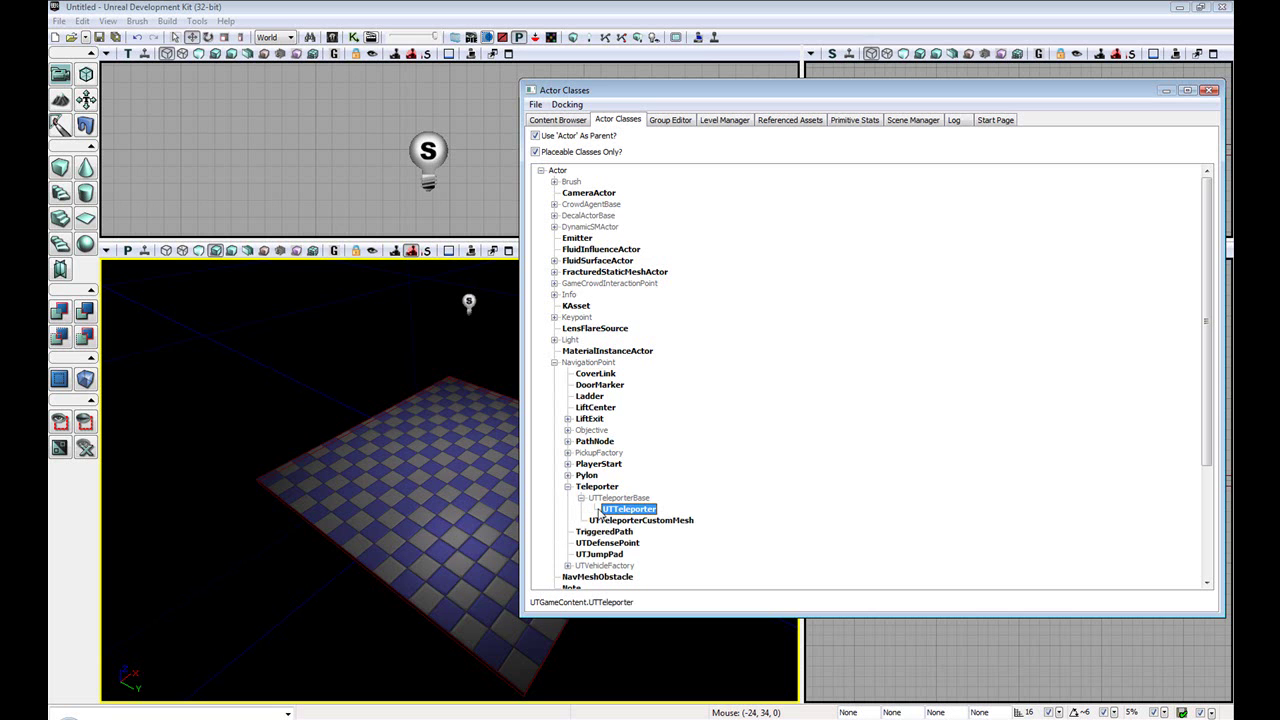
Place two UTTeleporters at different spots on the floor and close the browser
{"action": "right_click", "coordinate": [383, 541]}
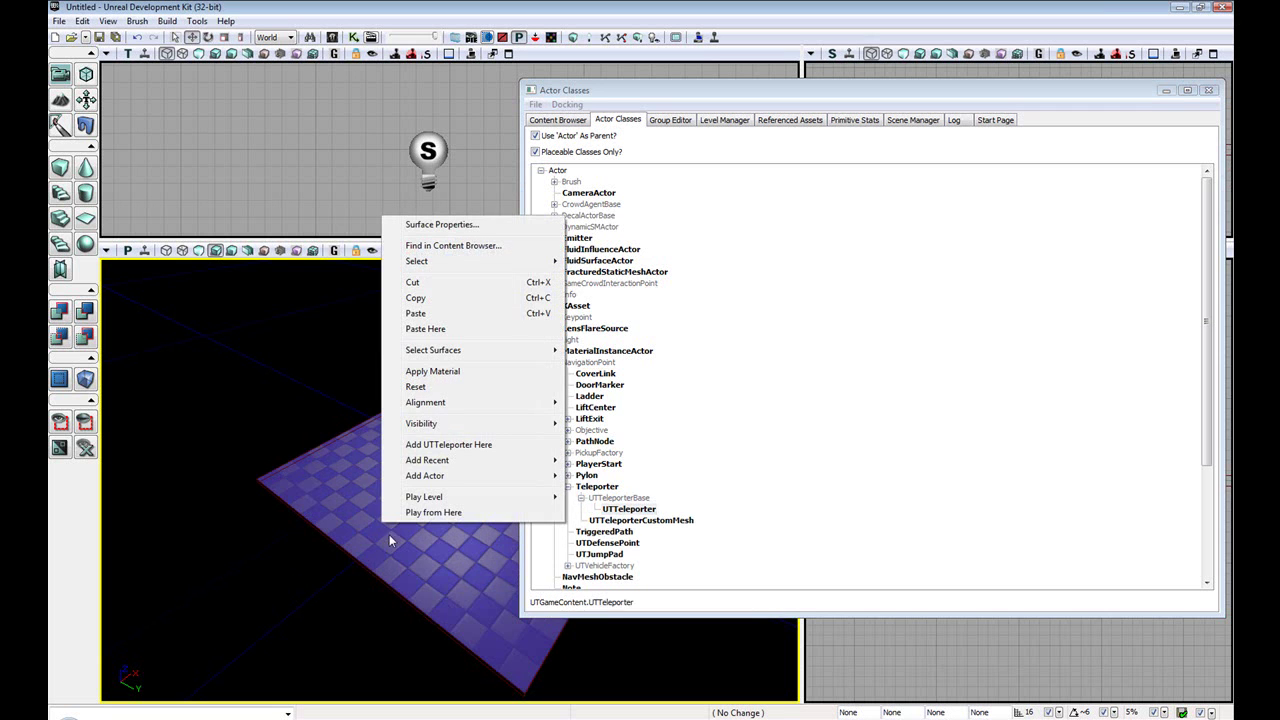
{"action": "left_click", "coordinate": [430, 452]}
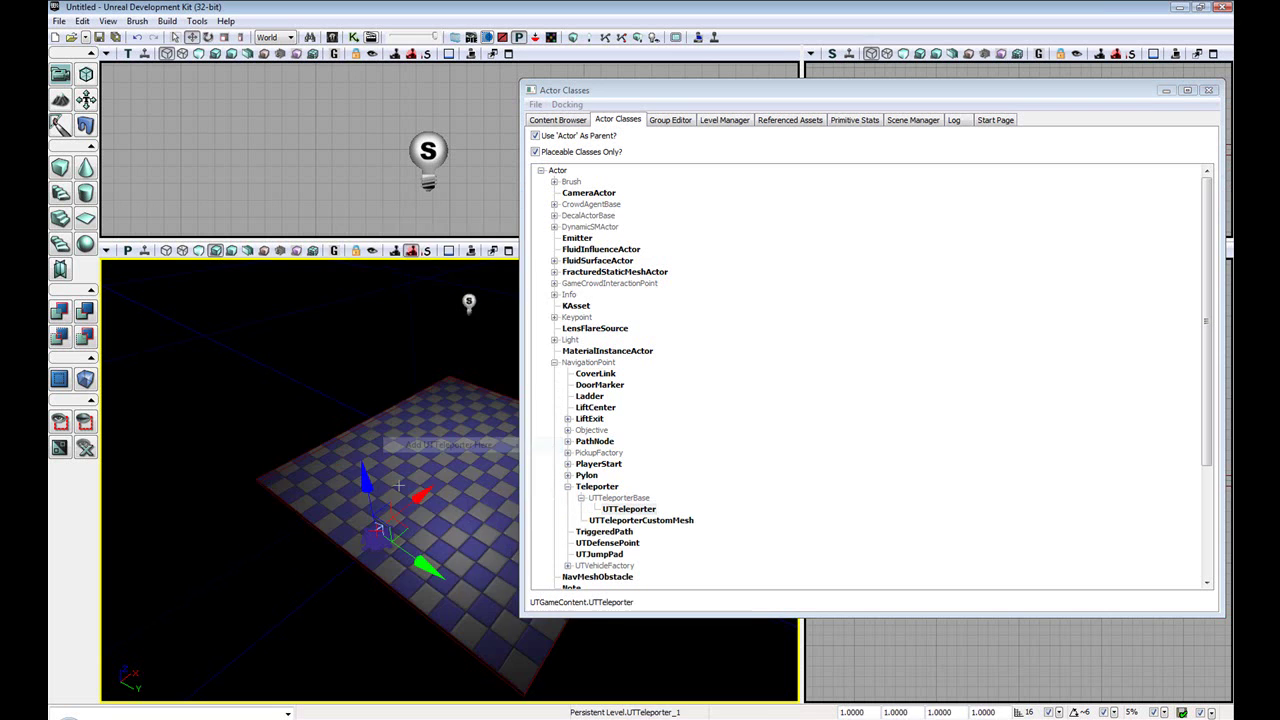
{"action": "right_click", "coordinate": [476, 470]}
{"action": "left_click", "coordinate": [545, 382]}
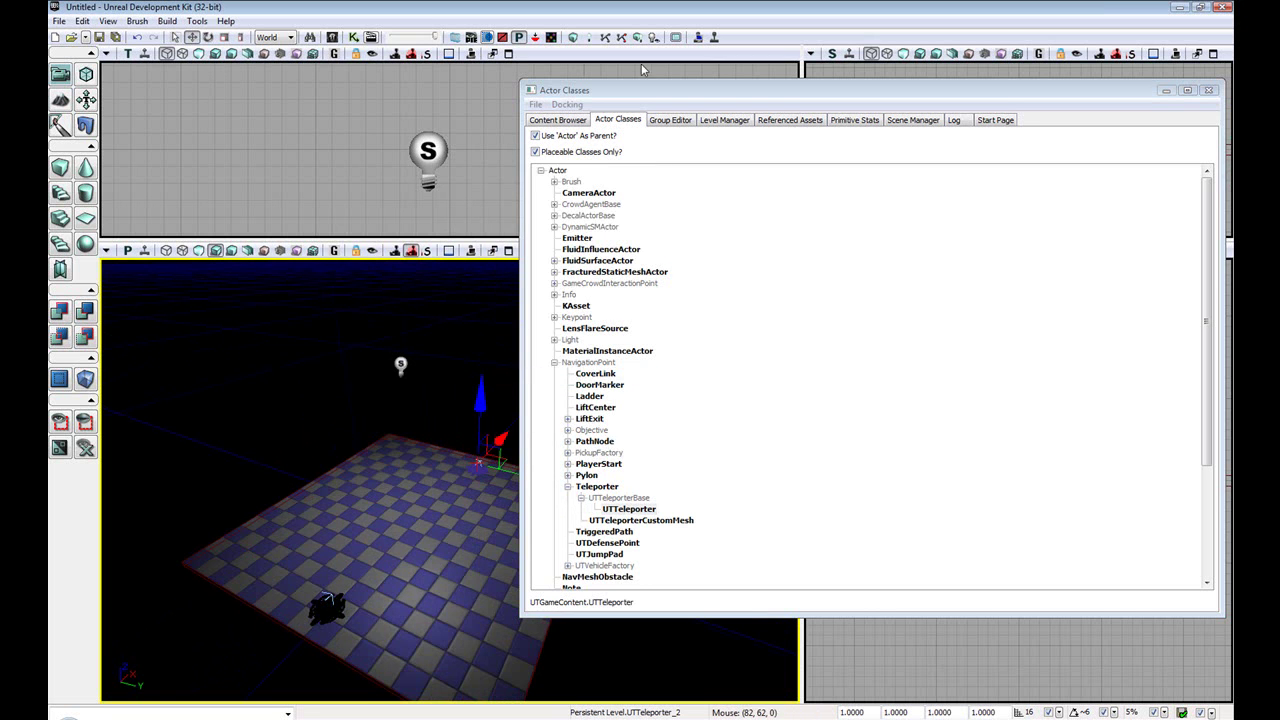
{"action": "left_click", "coordinate": [1163, 91]}
Show the first teleporter's properties with the Object and Teleporter groups expanded
{"action": "key", "text": "F4"}
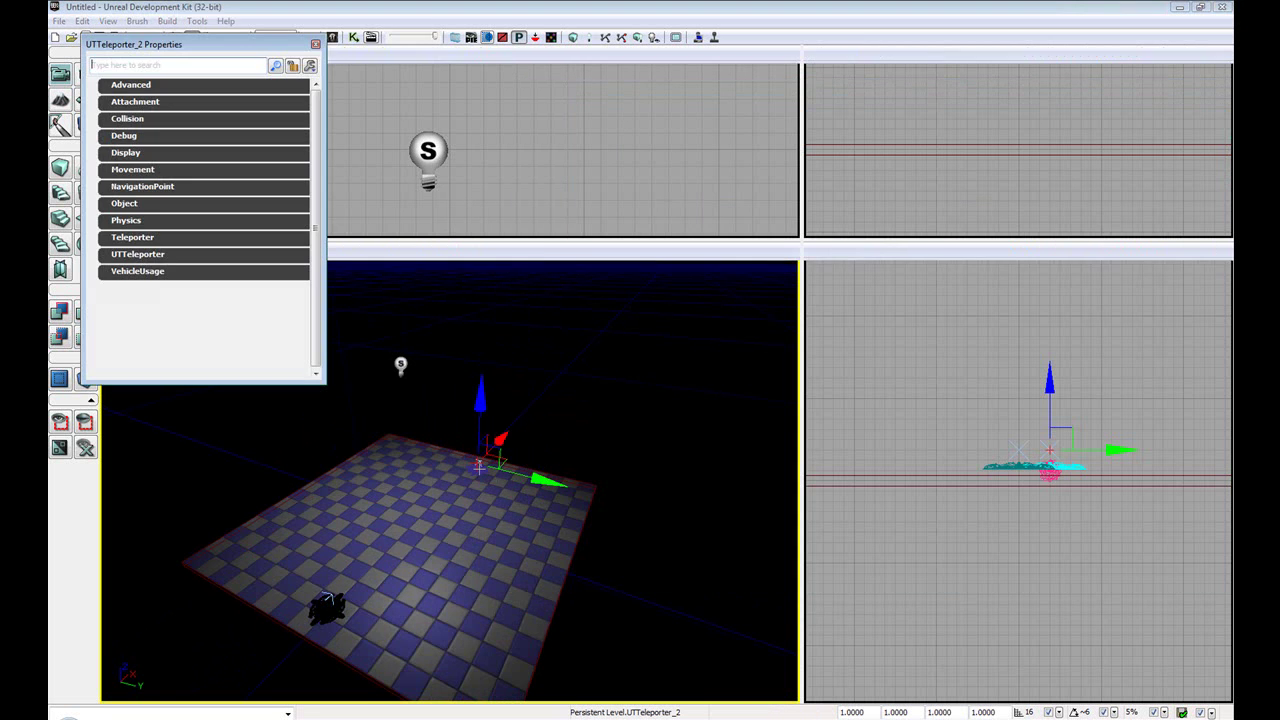
{"action": "mouse_move", "coordinate": [140, 48]}
{"action": "left_mouse_down"}
{"action": "mouse_move", "coordinate": [265, 54]}
{"action": "mouse_move", "coordinate": [828, 240]}
{"action": "left_mouse_up"}
{"action": "left_click", "coordinate": [326, 606]}
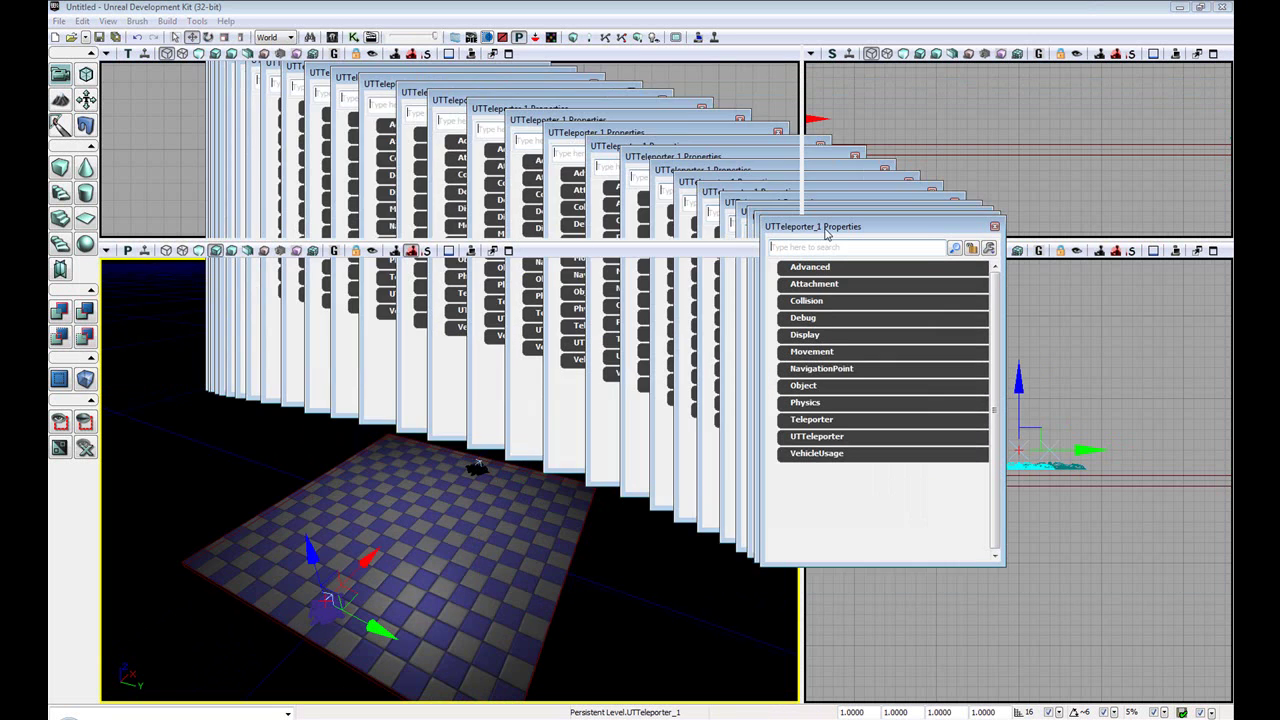
{"action": "left_click", "coordinate": [826, 395]}
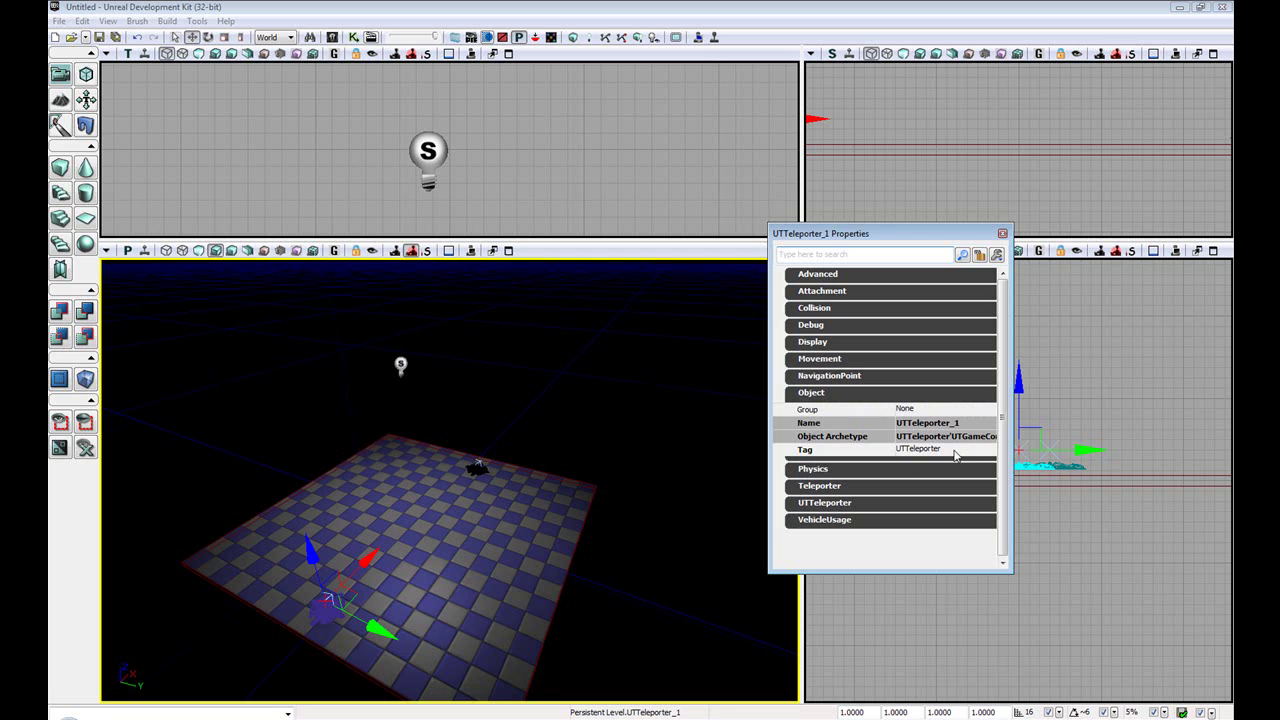
{"action": "left_click", "coordinate": [824, 490]}
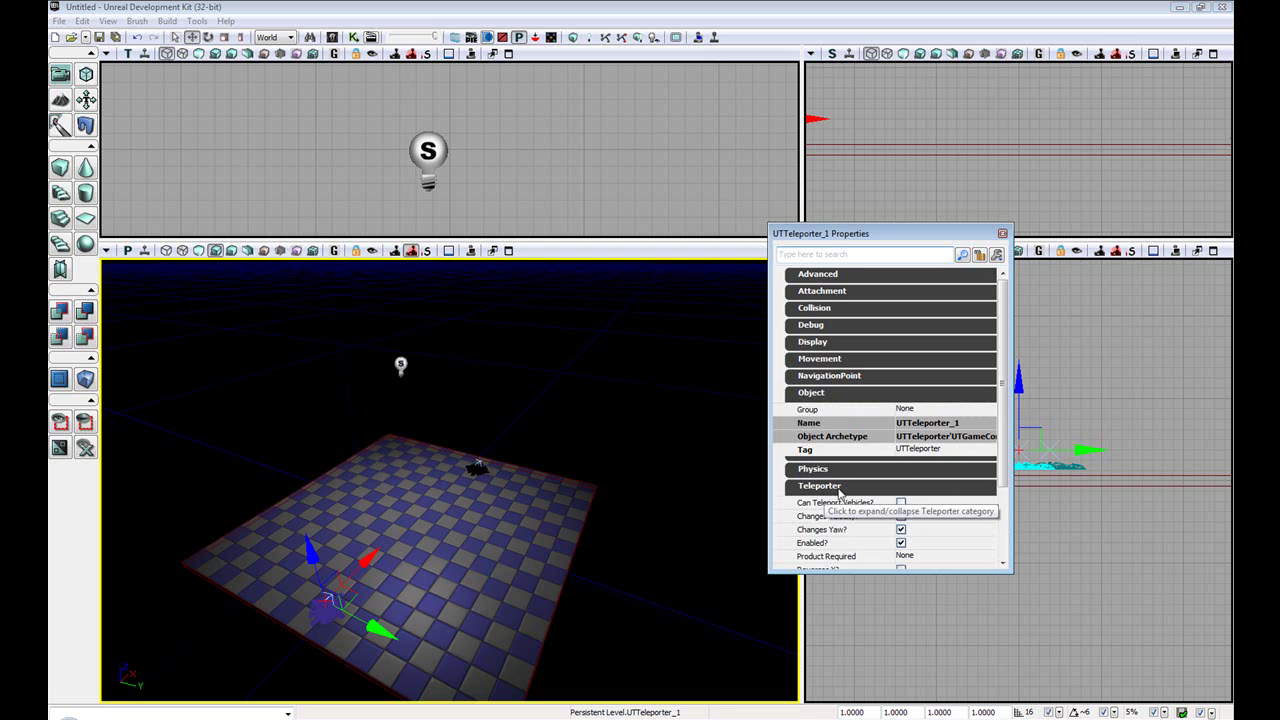
{"action": "scroll", "coordinate": [860, 495], "scroll_direction": "down", "scroll_amount": 1}
{"action": "scroll", "coordinate": [880, 493], "scroll_direction": "down", "scroll_amount": 2}
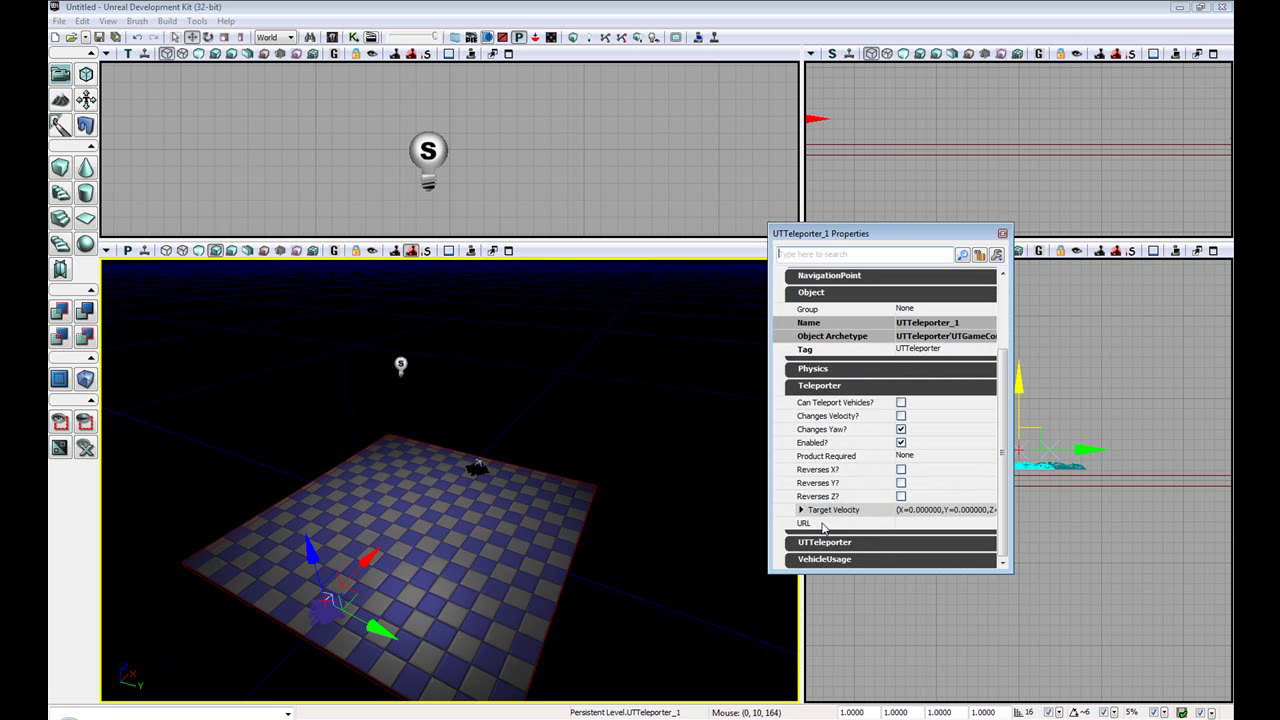
Set the first teleporter's Tag to UTTeleporter01 and its URL to UTTeleporter02
{"action": "left_click", "coordinate": [962, 354]}
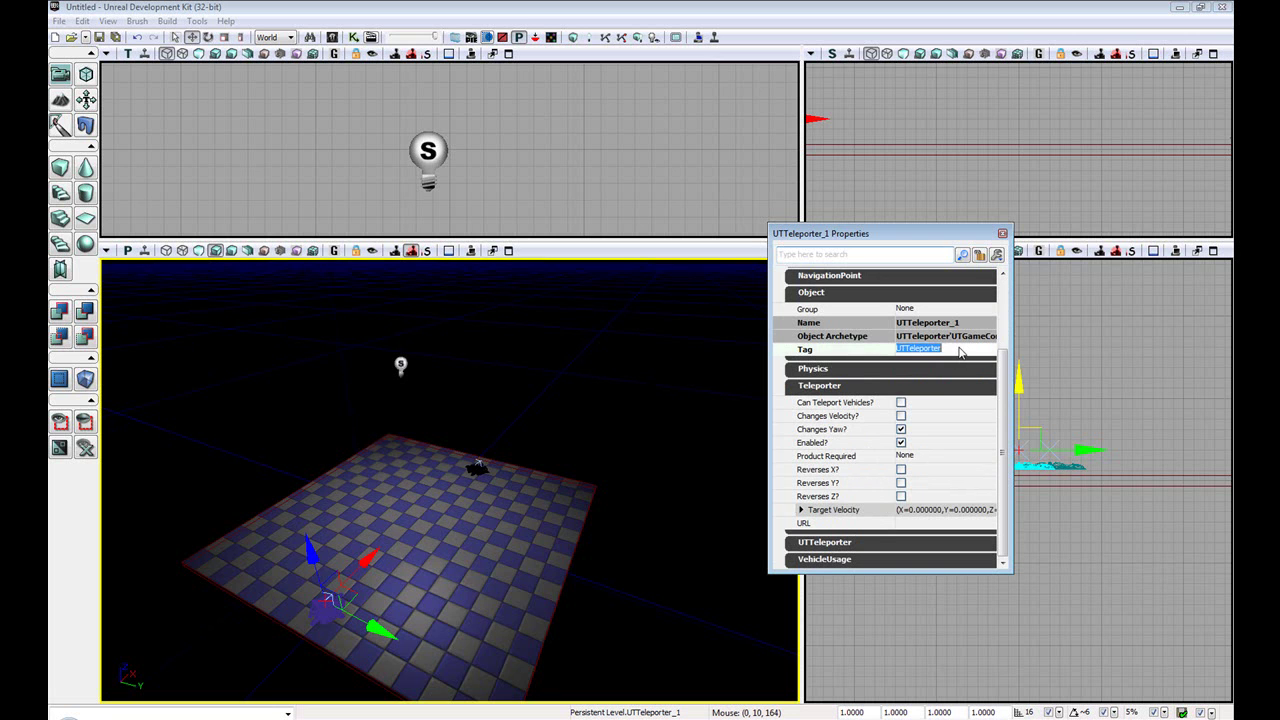
{"action": "type", "text": "01"}
{"action": "double_click", "coordinate": [963, 350]}
{"action": "left_click", "coordinate": [907, 524]}
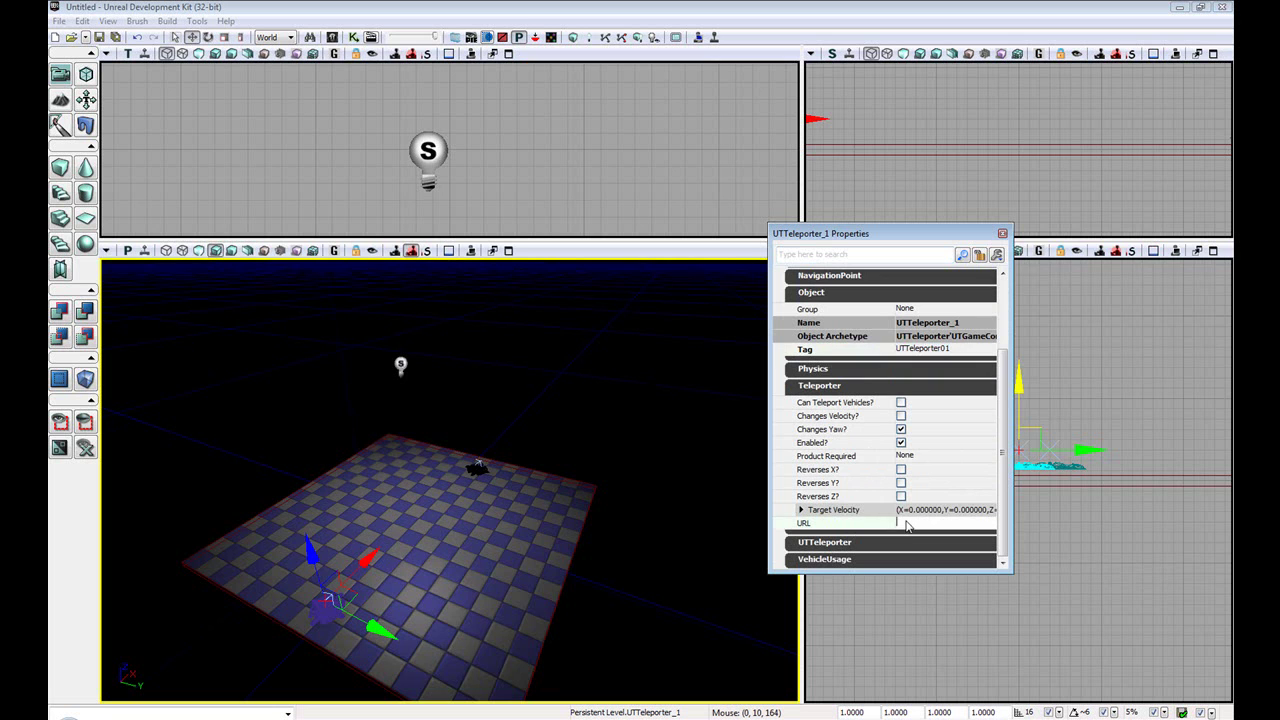
{"action": "double_click", "coordinate": [990, 352]}
{"action": "key", "text": "ctrl+c"}
{"action": "left_click", "coordinate": [926, 526]}
{"action": "key", "text": "ctrl+v"}
Give UTTeleporter_2 the Tag UTTeleporter02 and the URL UTTeleporter01
{"action": "left_click", "coordinate": [480, 466]}
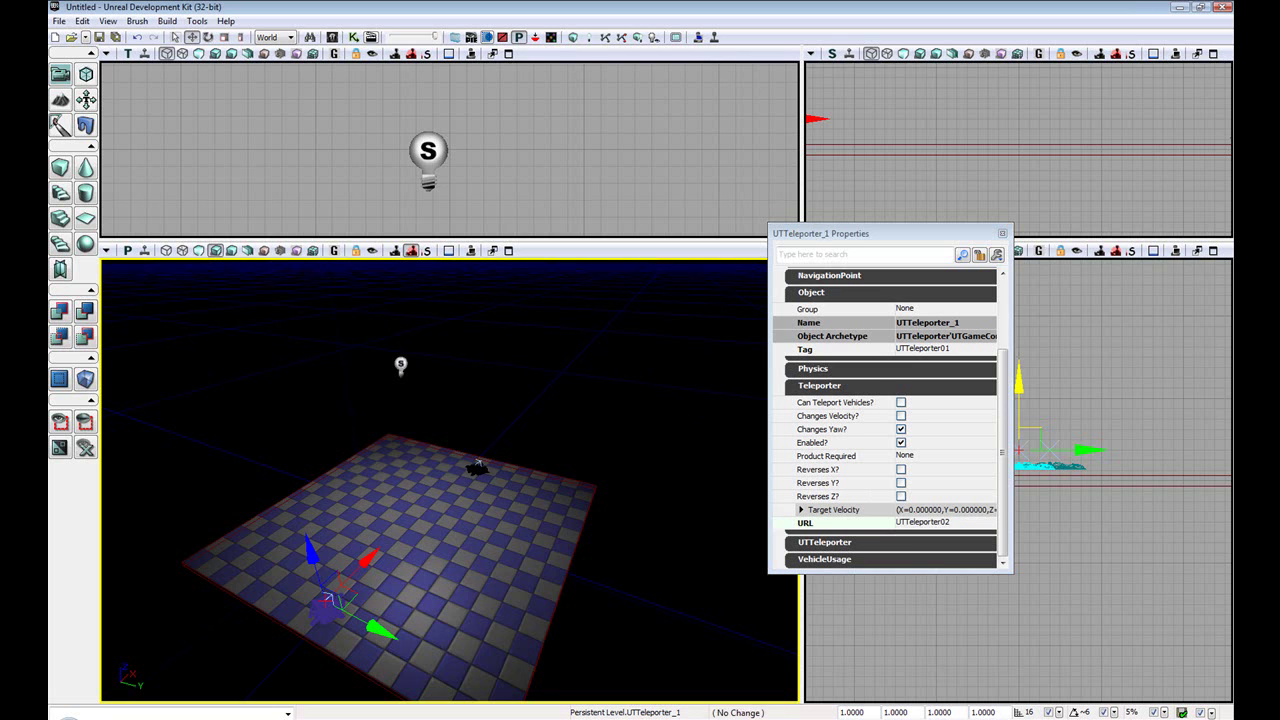
{"action": "left_click", "coordinate": [961, 352]}
{"action": "type", "text": "02"}
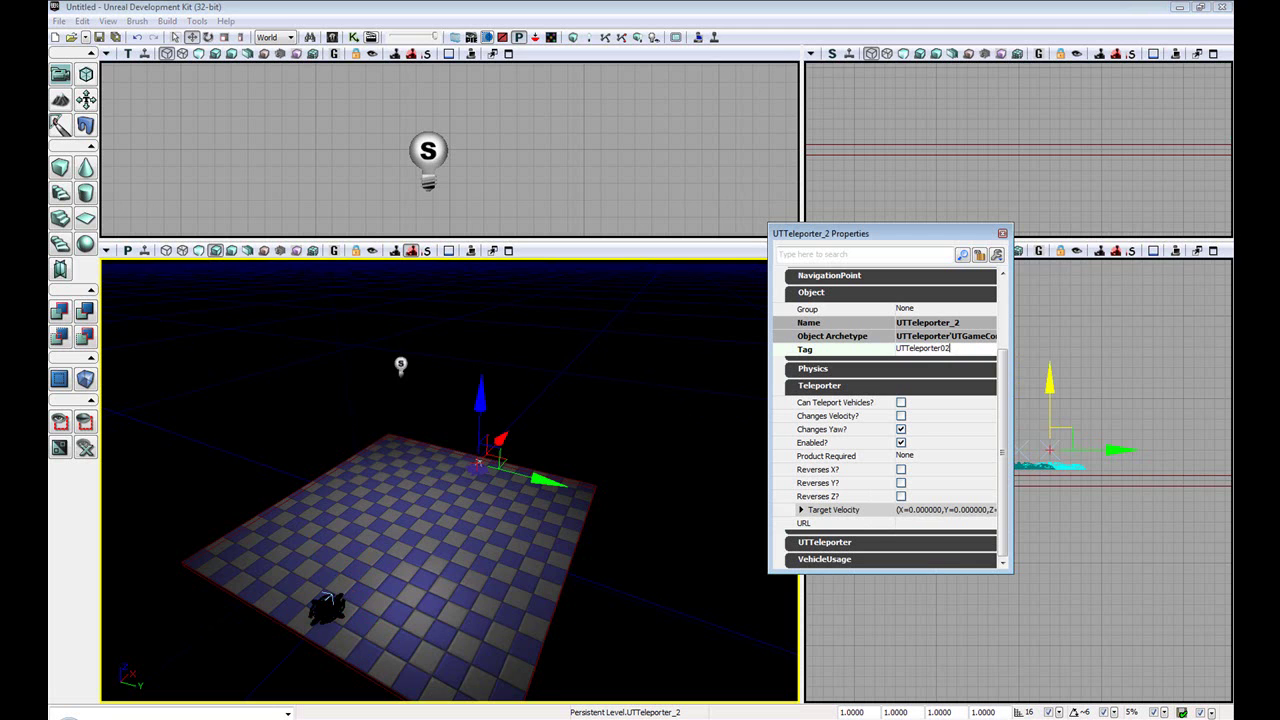
{"action": "left_click", "coordinate": [938, 524]}
{"action": "type", "text": "UTTeleporter01"}
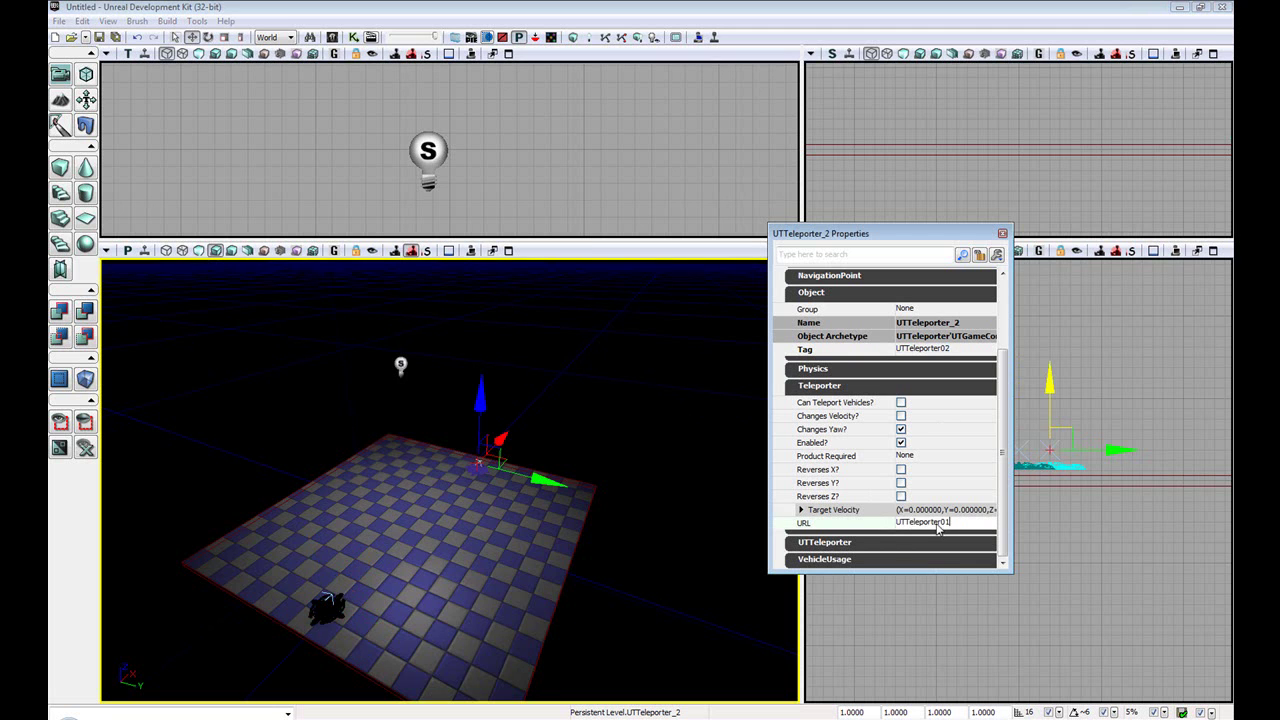
{"action": "left_click", "coordinate": [167, 21]}
Build the lighting, dismiss Map Check, and play the level from the floor in the viewport
{"action": "left_click", "coordinate": [193, 68]}
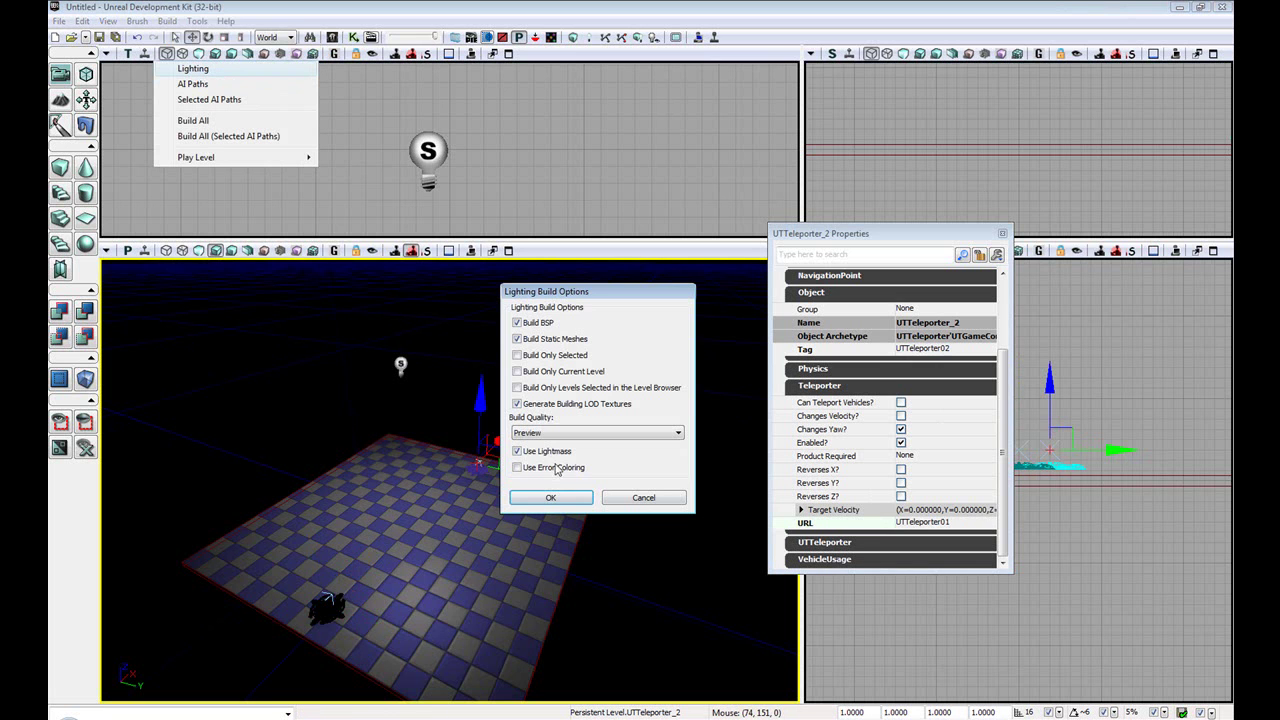
{"action": "left_click", "coordinate": [588, 497]}
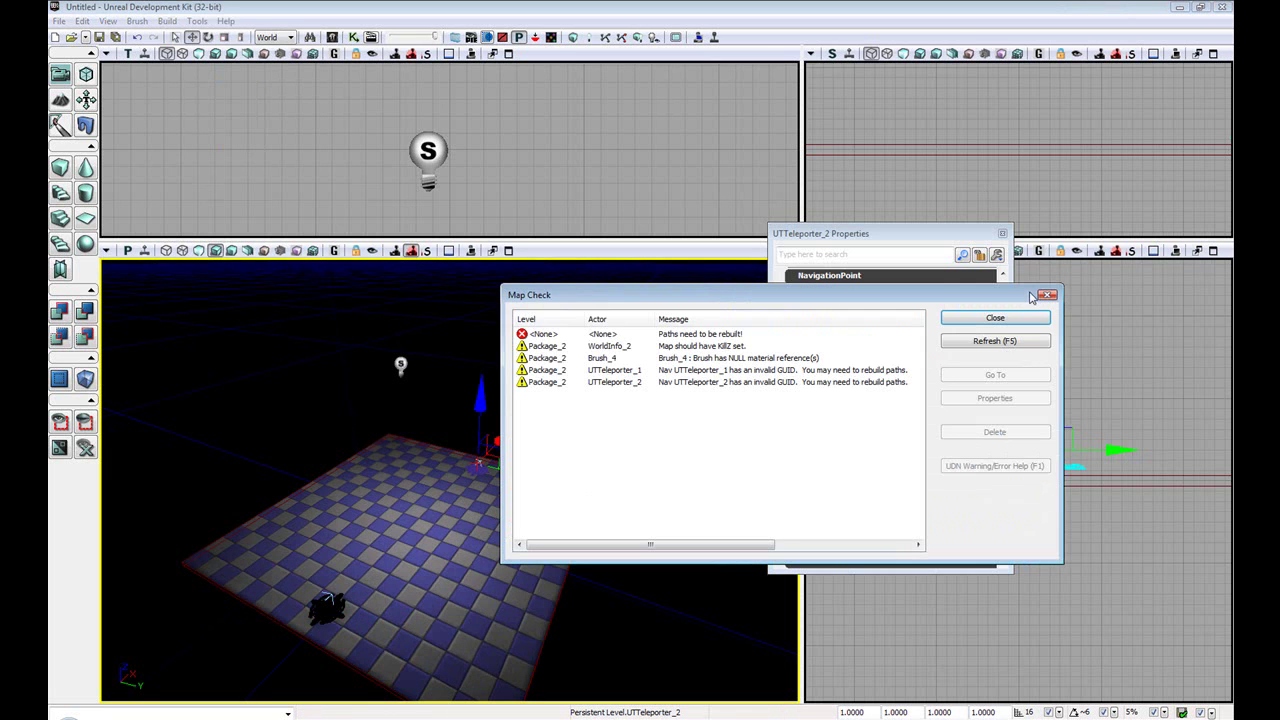
{"action": "left_click", "coordinate": [1046, 295]}
{"action": "right_click", "coordinate": [430, 524]}
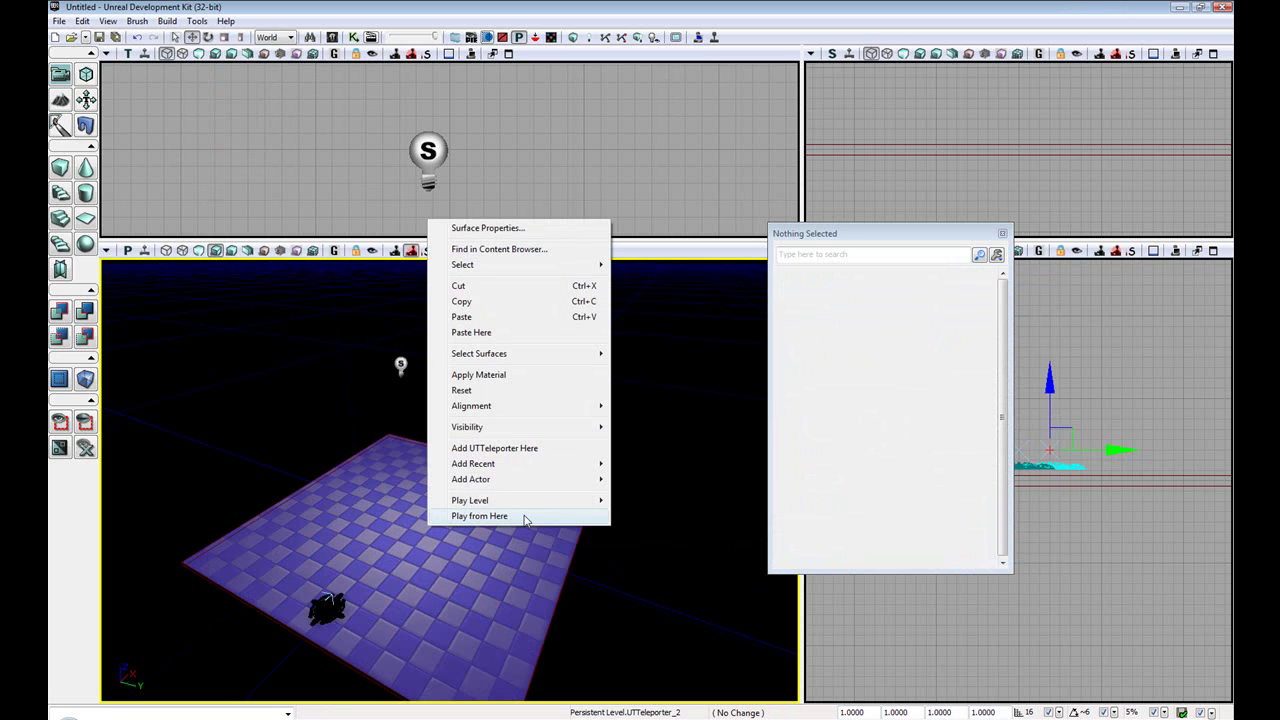
{"action": "mouse_move", "coordinate": [470, 500]}
{"action": "left_click", "coordinate": [695, 517]}
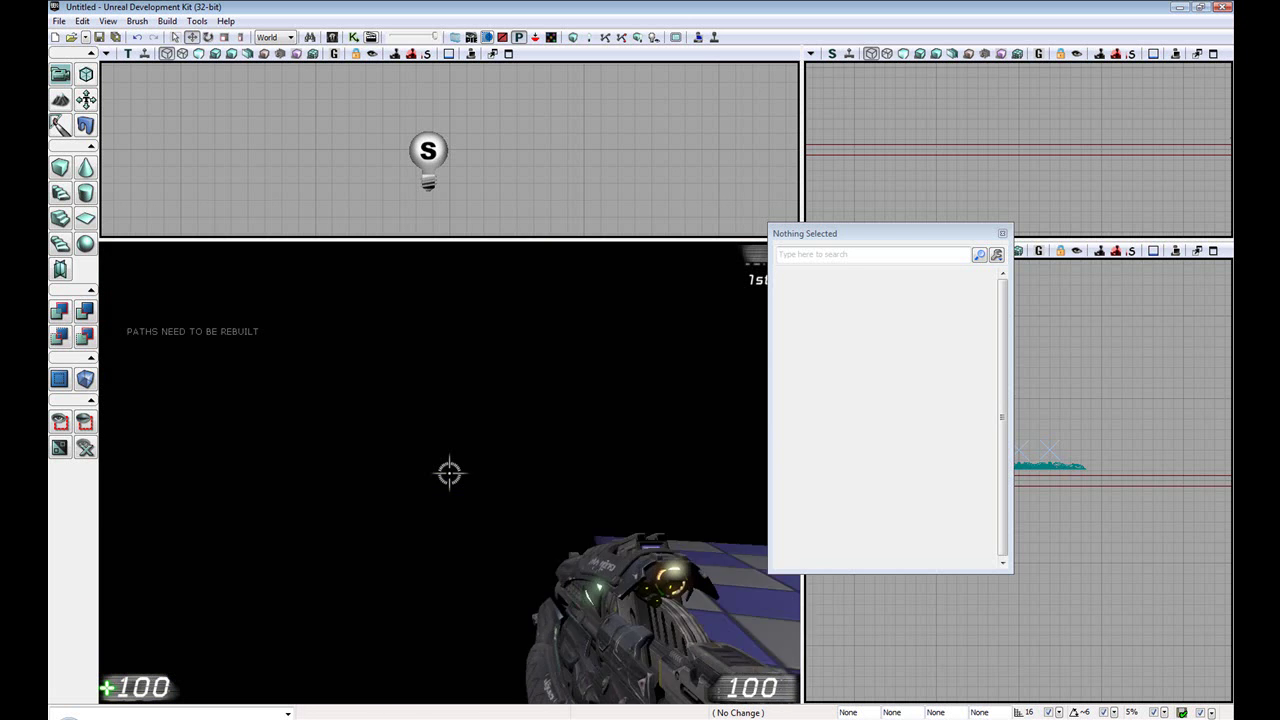
End the play test and inspect the far teleporter's Tag in Properties
{"action": "key", "text": "Escape"}
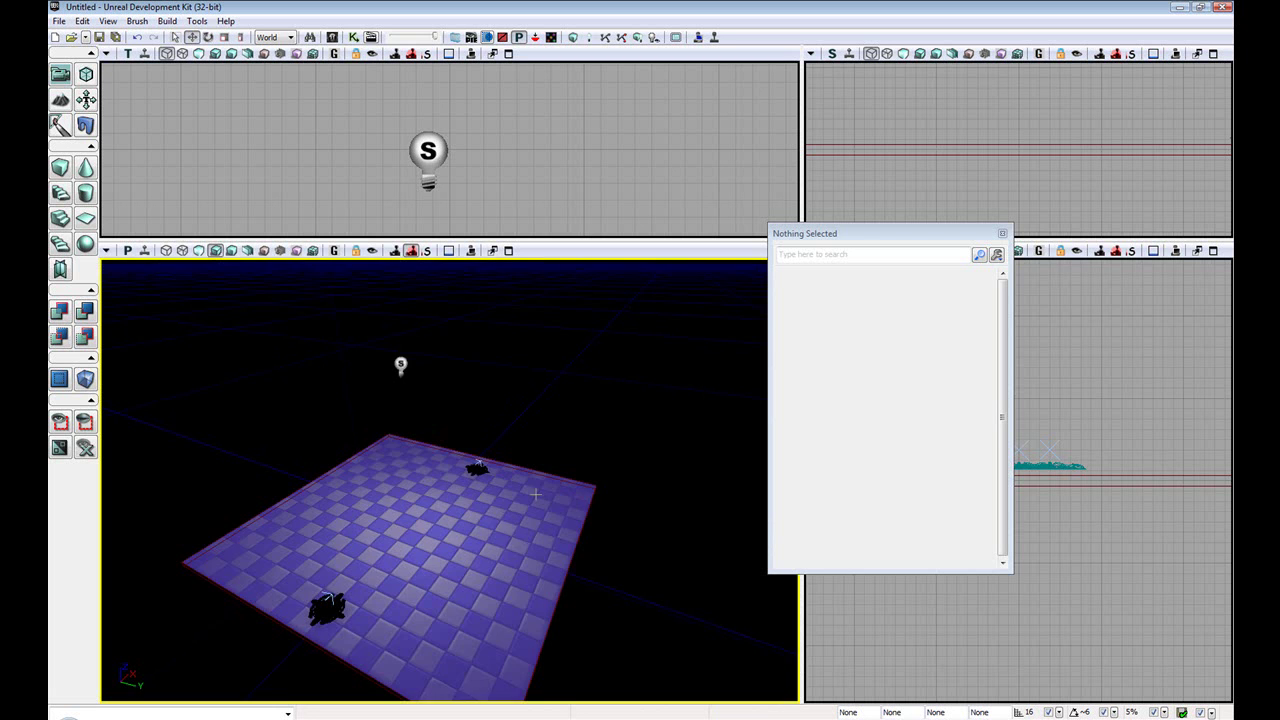
{"action": "mouse_move", "coordinate": [536, 494]}
{"action": "left_mouse_down"}
{"action": "mouse_move", "coordinate": [500, 420]}
{"action": "mouse_move", "coordinate": [500, 460]}
{"action": "left_mouse_up"}
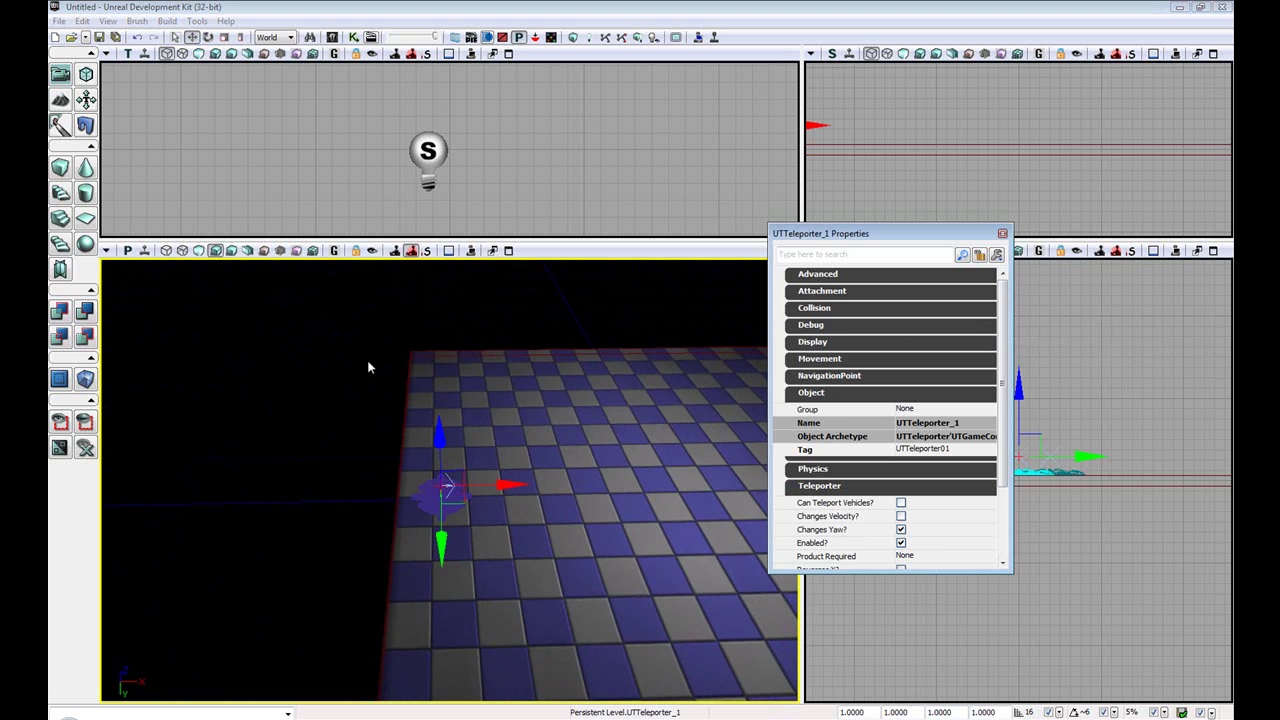
{"action": "mouse_move", "coordinate": [368, 367]}
{"action": "left_mouse_down"}
{"action": "mouse_move", "coordinate": [450, 370]}
{"action": "mouse_move", "coordinate": [452, 420]}
{"action": "left_mouse_up"}
{"action": "left_click", "coordinate": [452, 370]}
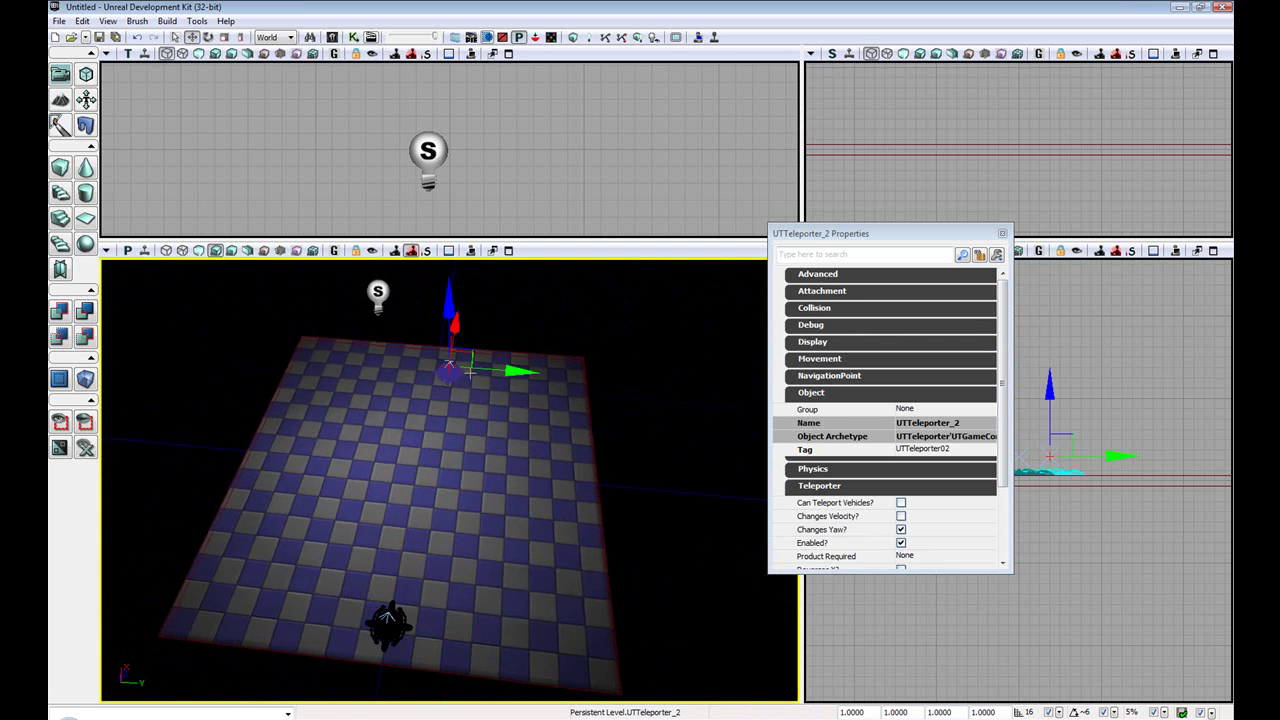
{"action": "left_click", "coordinate": [522, 372]}
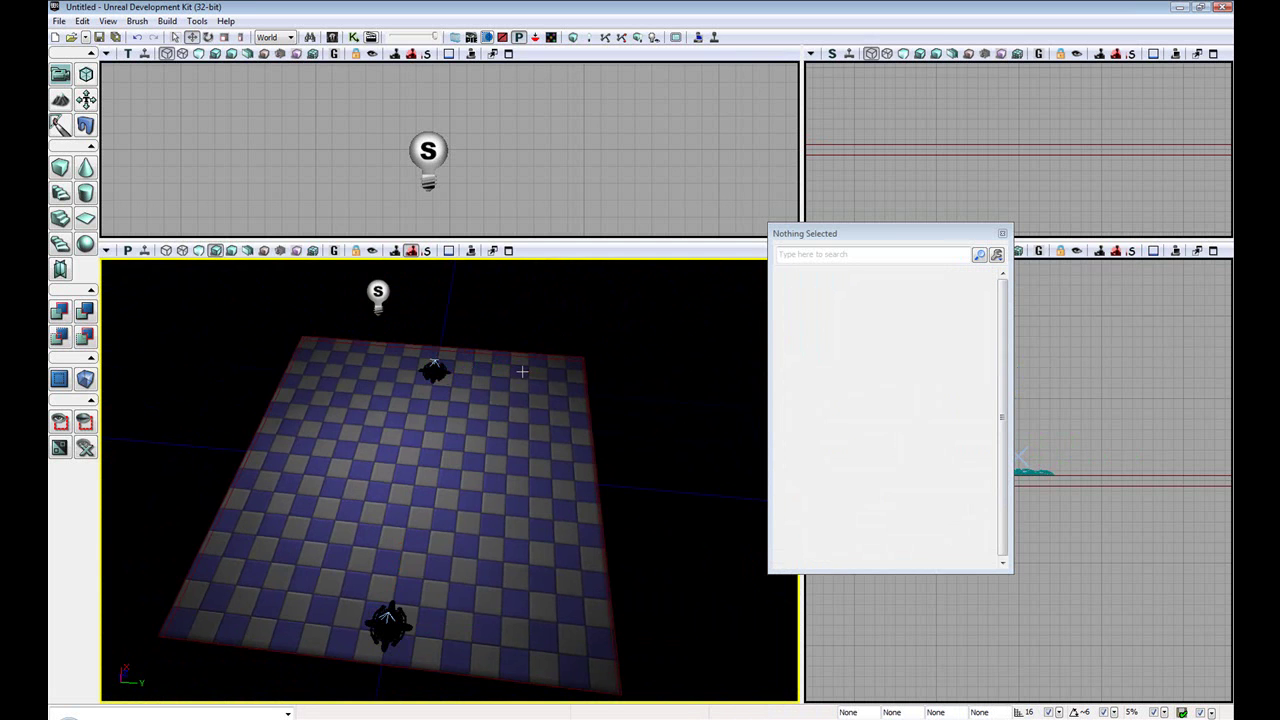
Rebuild AI paths, close Map Check, and play the level from the floor
{"action": "left_click", "coordinate": [167, 21]}
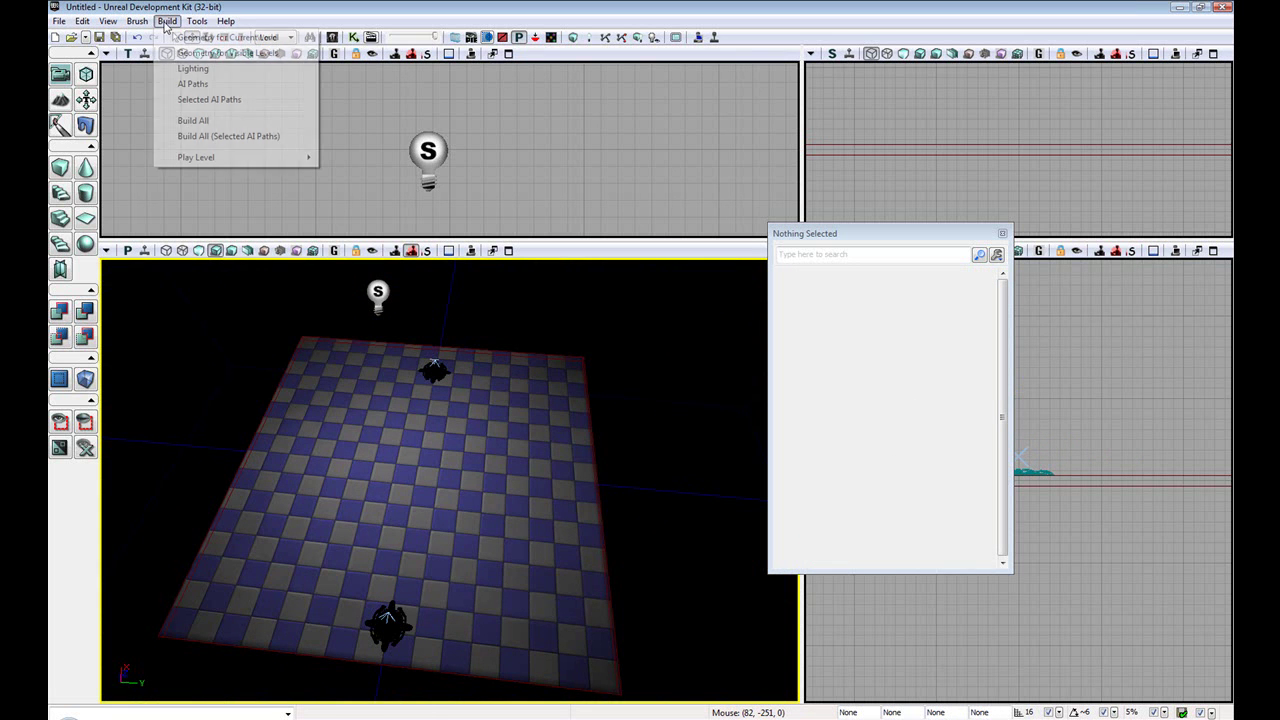
{"action": "left_click", "coordinate": [224, 96]}
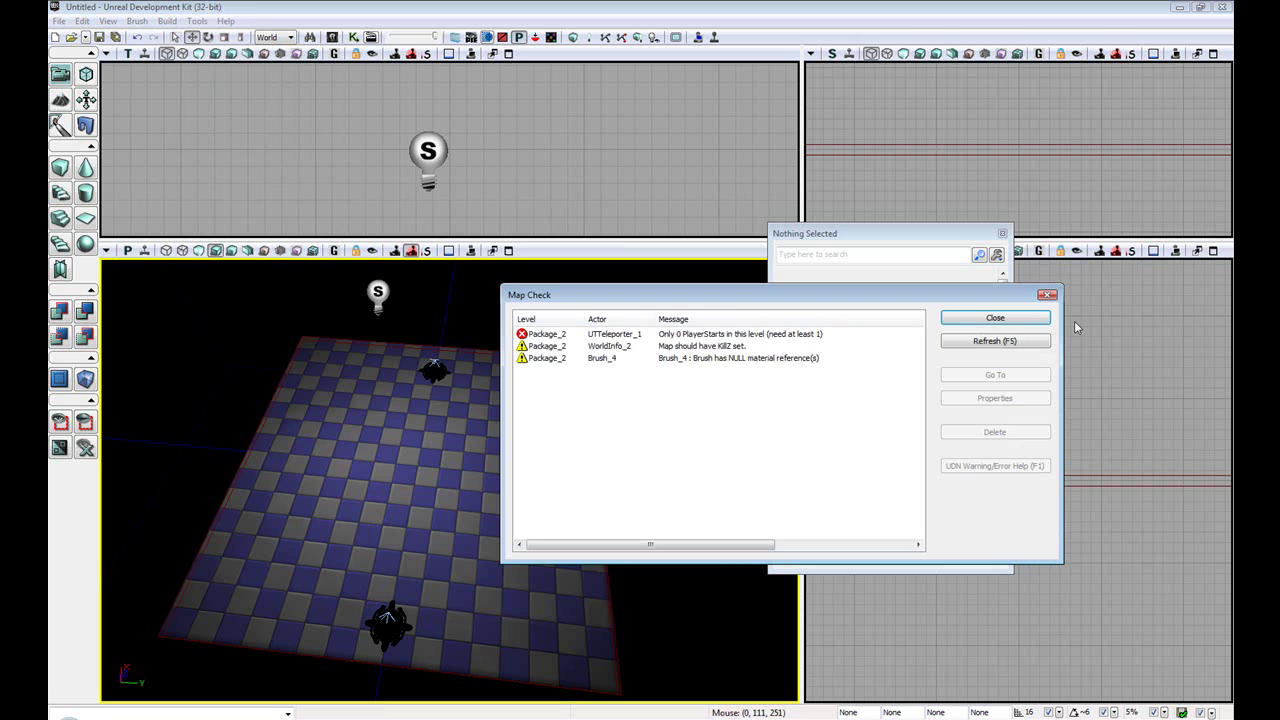
{"action": "key", "text": "Escape"}
{"action": "left_click", "coordinate": [396, 460]}
{"action": "right_click", "coordinate": [396, 455]}
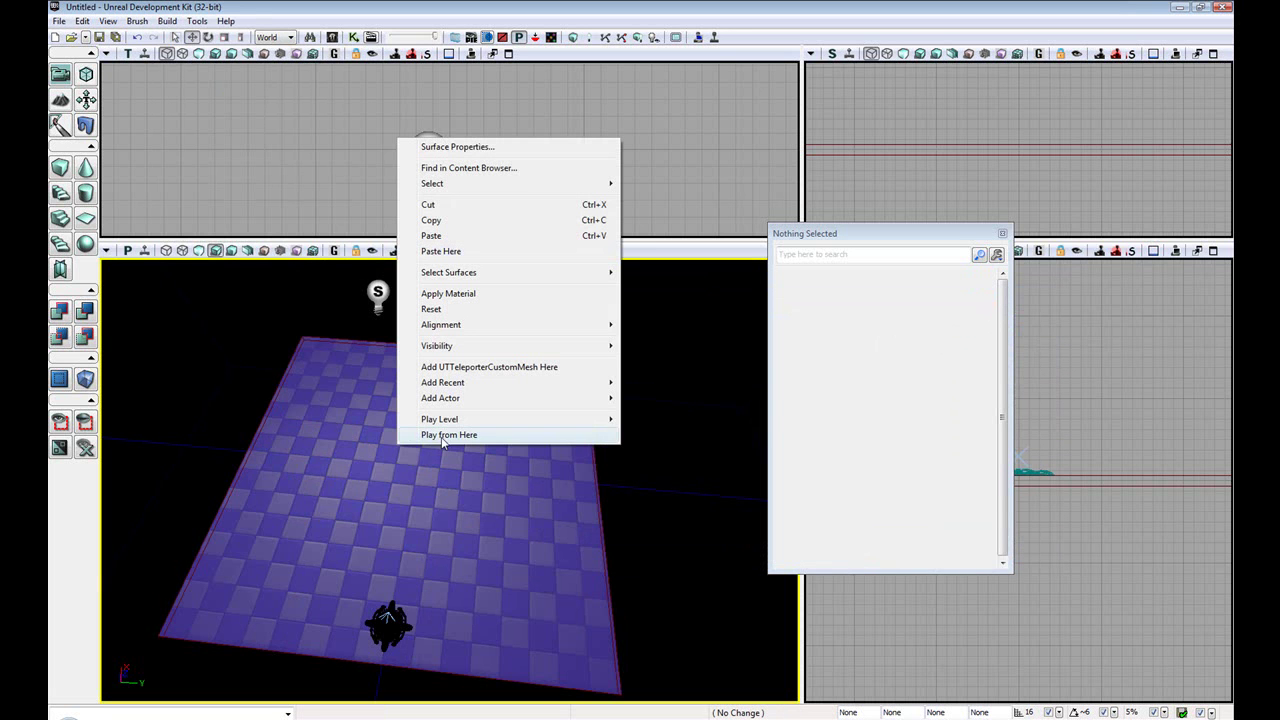
{"action": "left_click", "coordinate": [449, 434]}
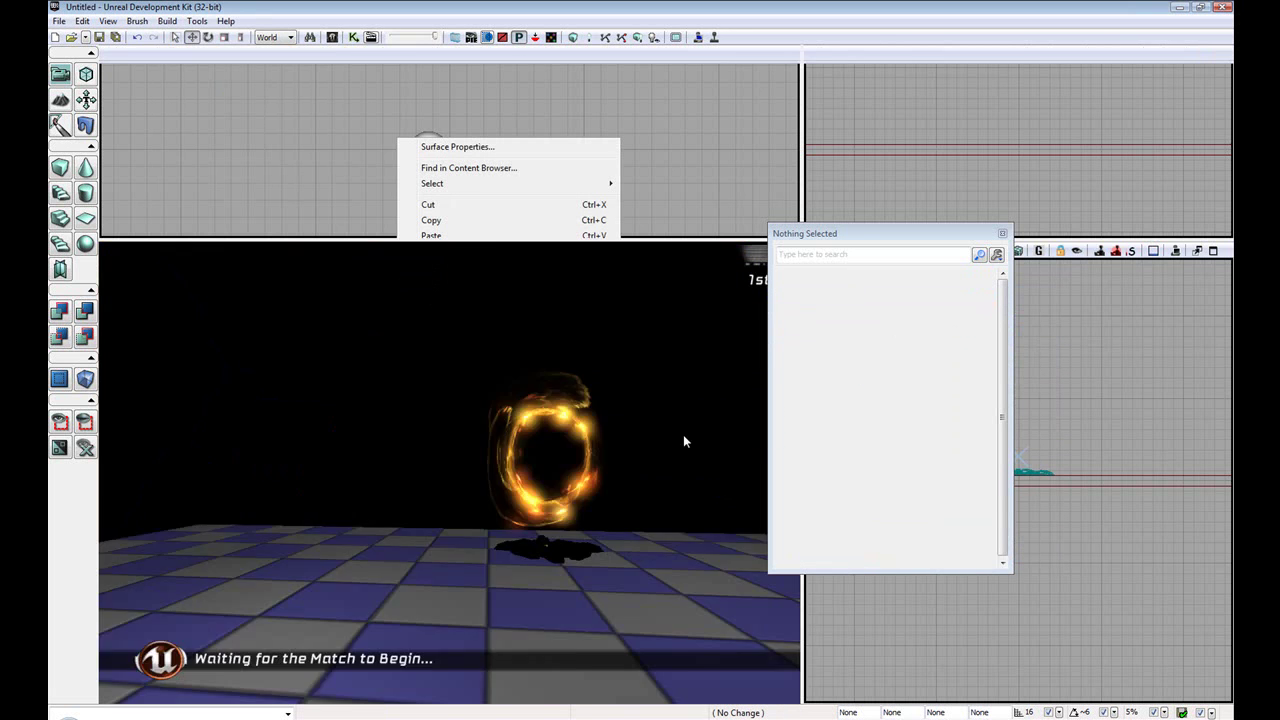
Walk into the portal several times to confirm teleporting, then end the play session
{"action": "key", "text": "w"}
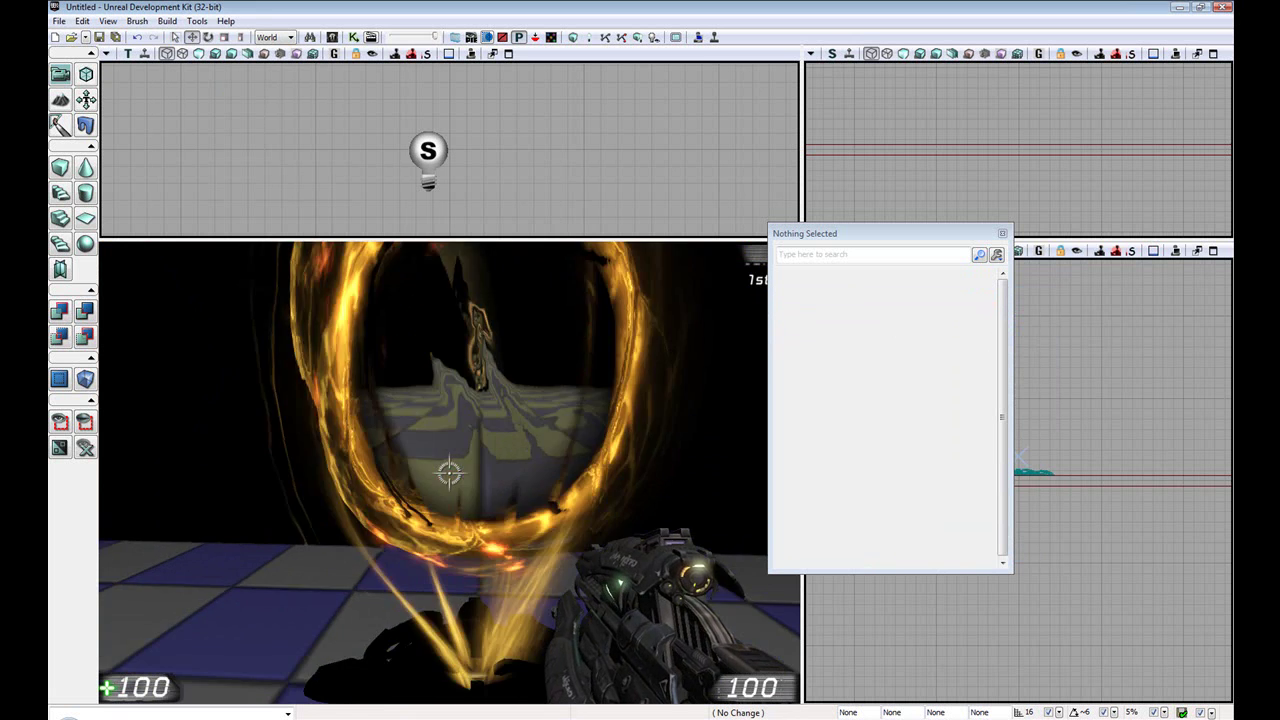
{"action": "key", "text": "w"}
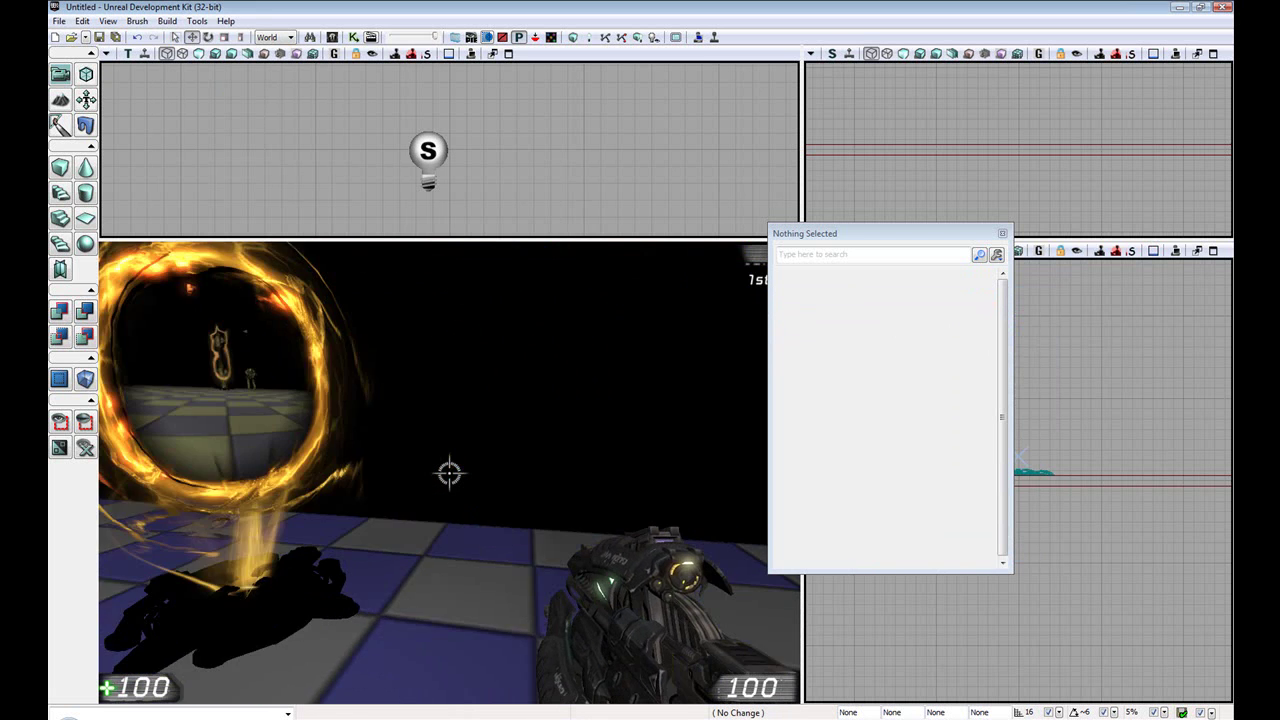
{"action": "key", "text": "w"}
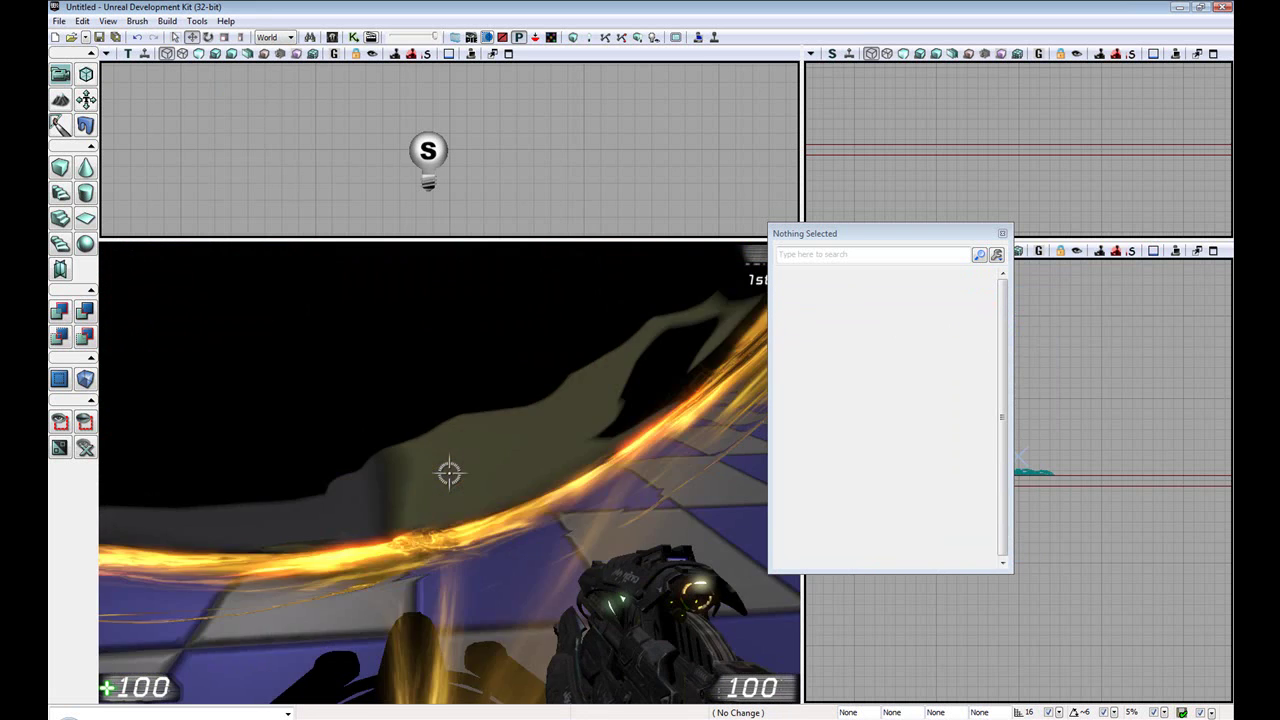
{"action": "key", "text": "w"}
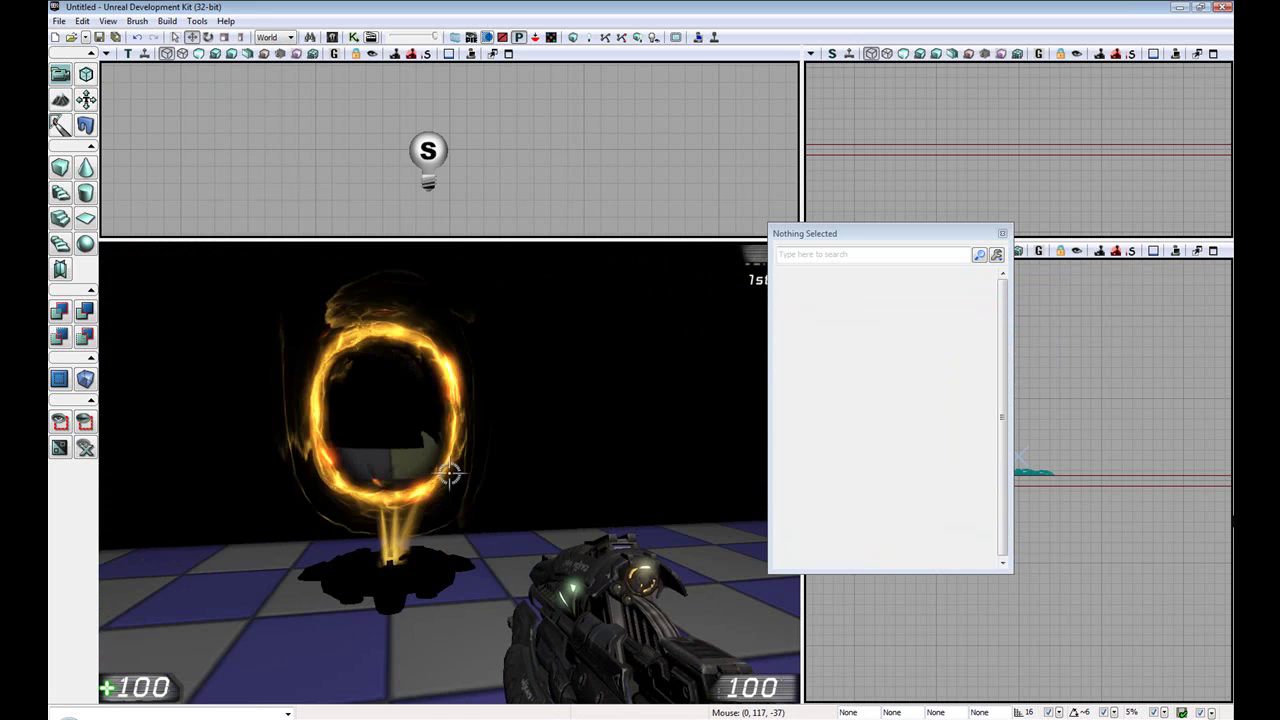
{"action": "key", "text": "w"}
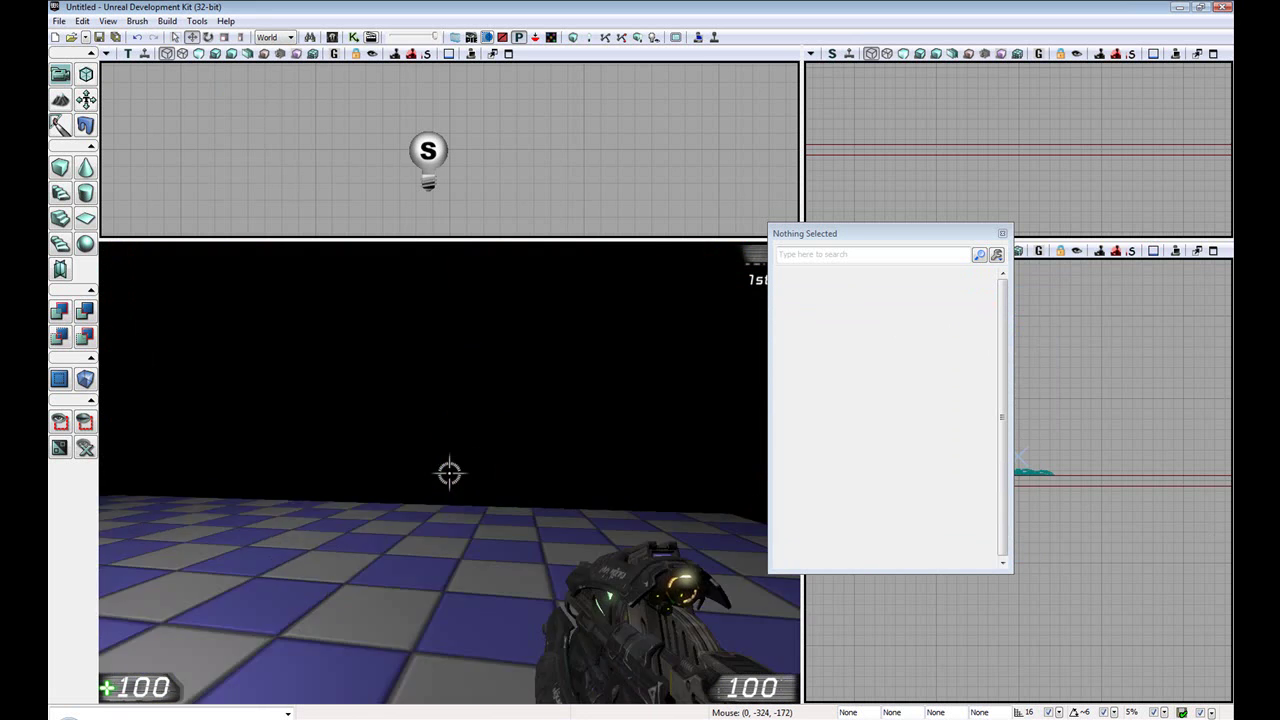
{"action": "key", "text": "w"}
{"action": "key", "text": "Escape"}
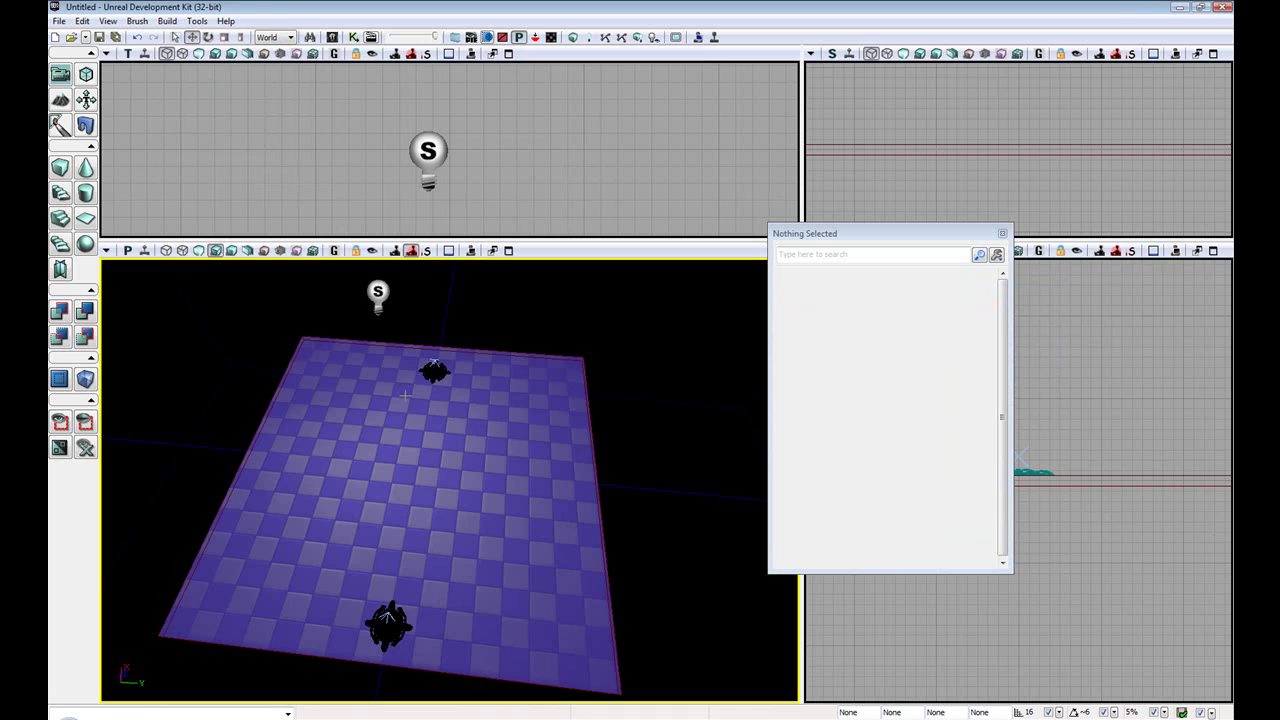
Turn UTTeleporter_2 around its yaw axis with the Rotate tool and reframe the whole floor
{"action": "left_click", "coordinate": [208, 37]}
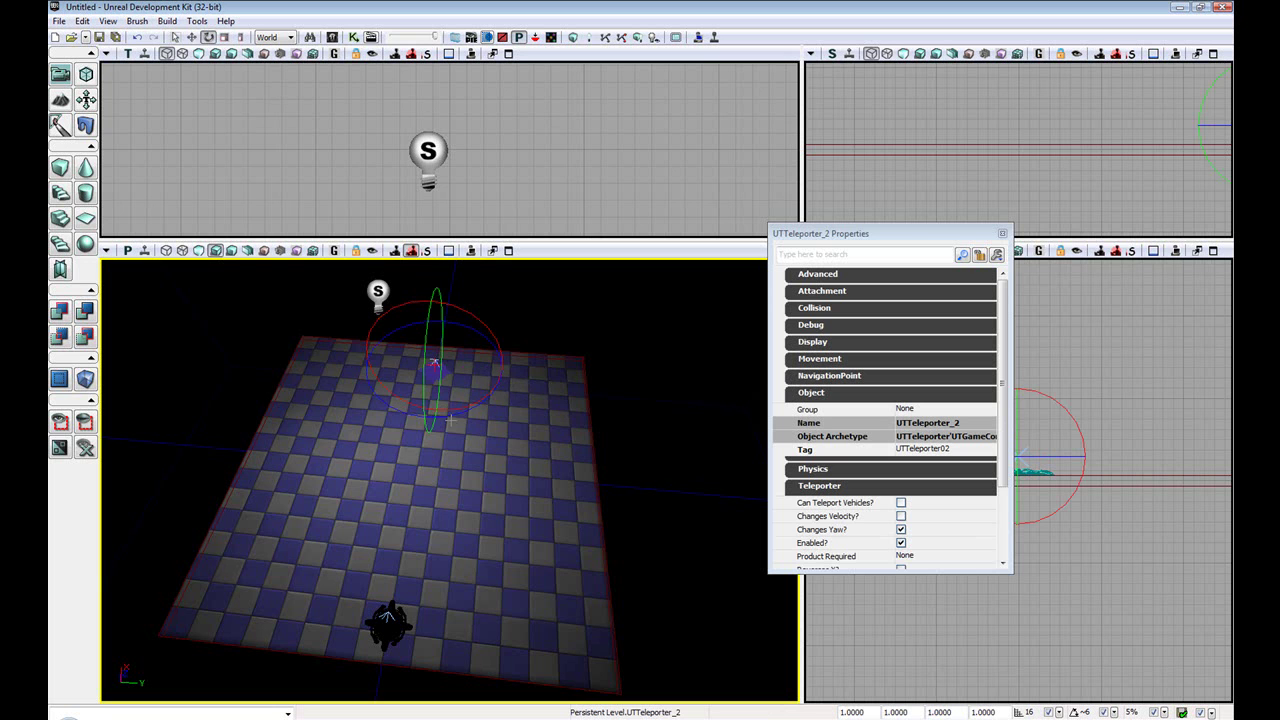
{"action": "left_click_drag", "start_coordinate": [446, 412], "coordinate": [400, 414]}
{"action": "left_click", "coordinate": [610, 325]}
{"action": "mouse_move", "coordinate": [610, 325]}
{"action": "left_mouse_down"}
{"action": "mouse_move", "coordinate": [590, 300]}
{"action": "mouse_move", "coordinate": [586, 368]}
{"action": "left_mouse_up"}
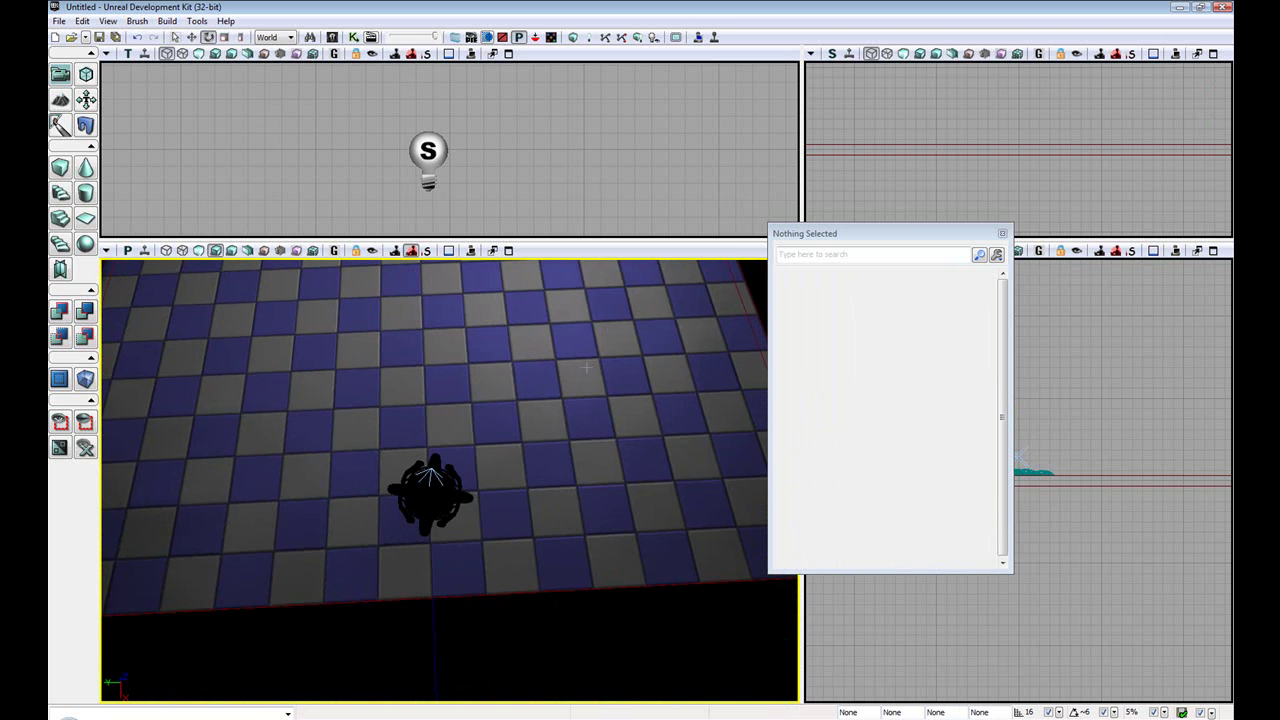
{"action": "left_click", "coordinate": [425, 500]}
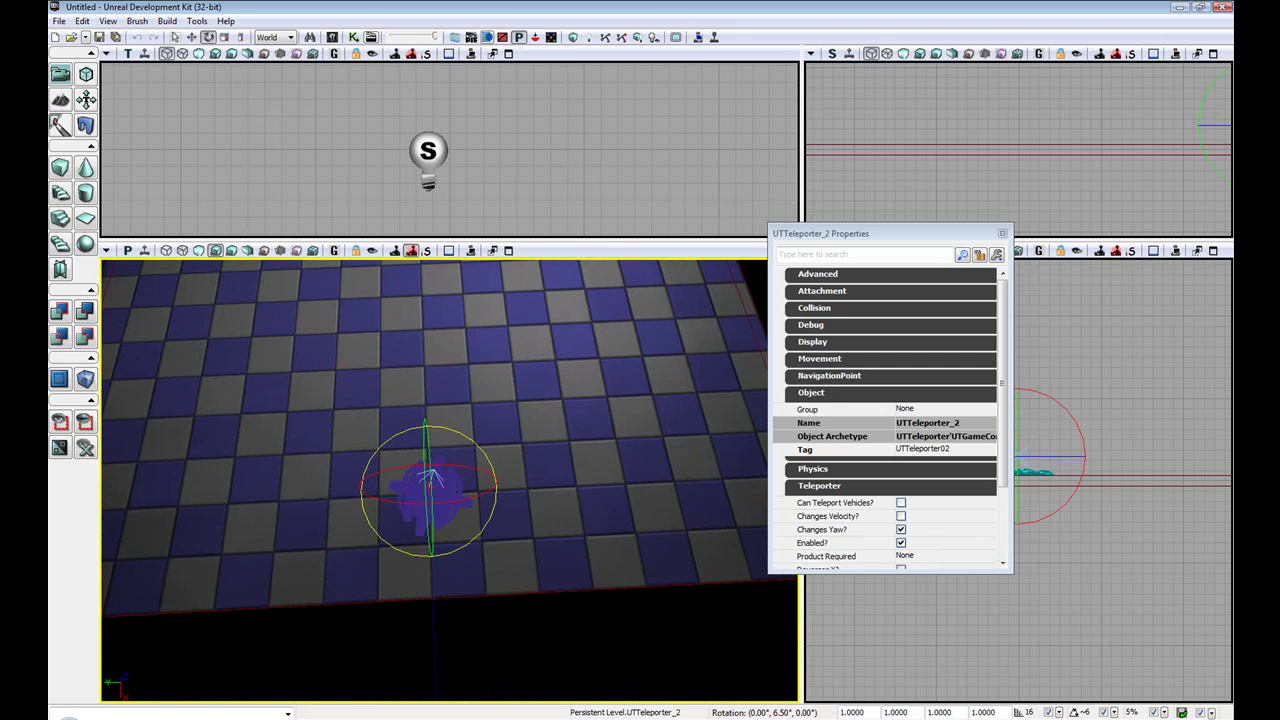
{"action": "left_click_drag", "start_coordinate": [428, 476], "coordinate": [432, 478]}
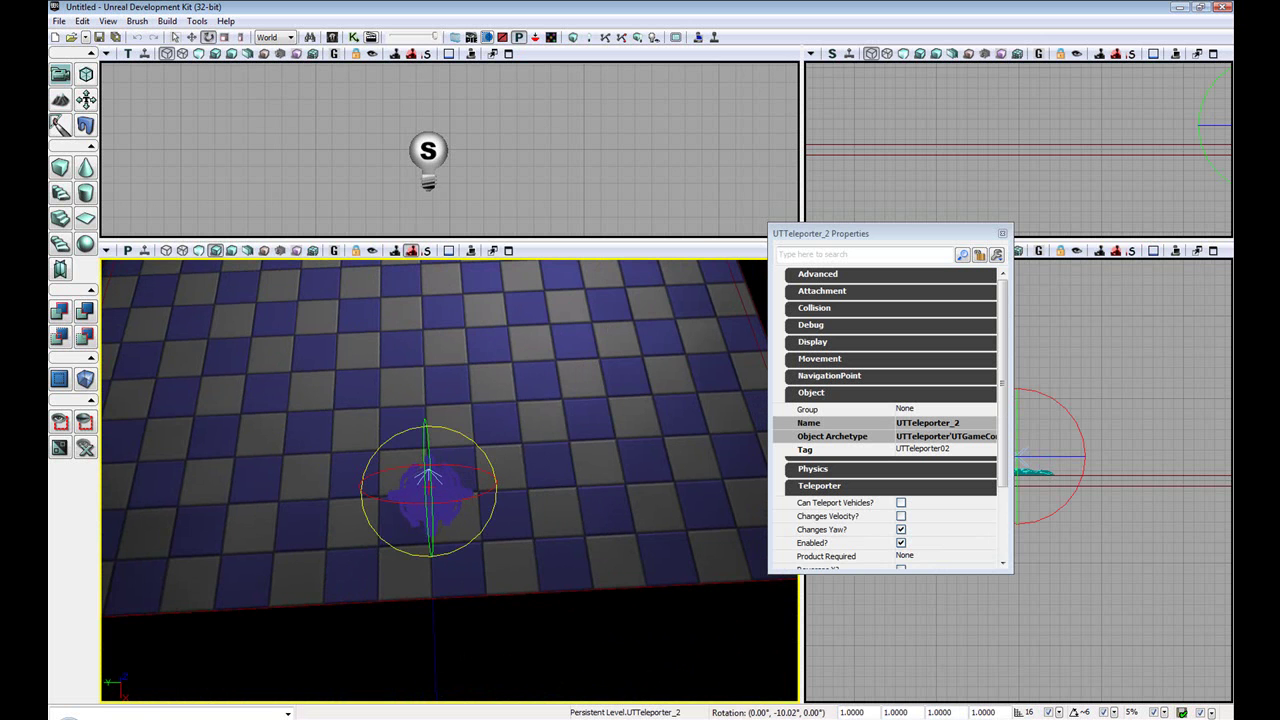
{"action": "left_click_drag", "start_coordinate": [485, 357], "coordinate": [485, 420]}
{"action": "left_click", "coordinate": [485, 357]}
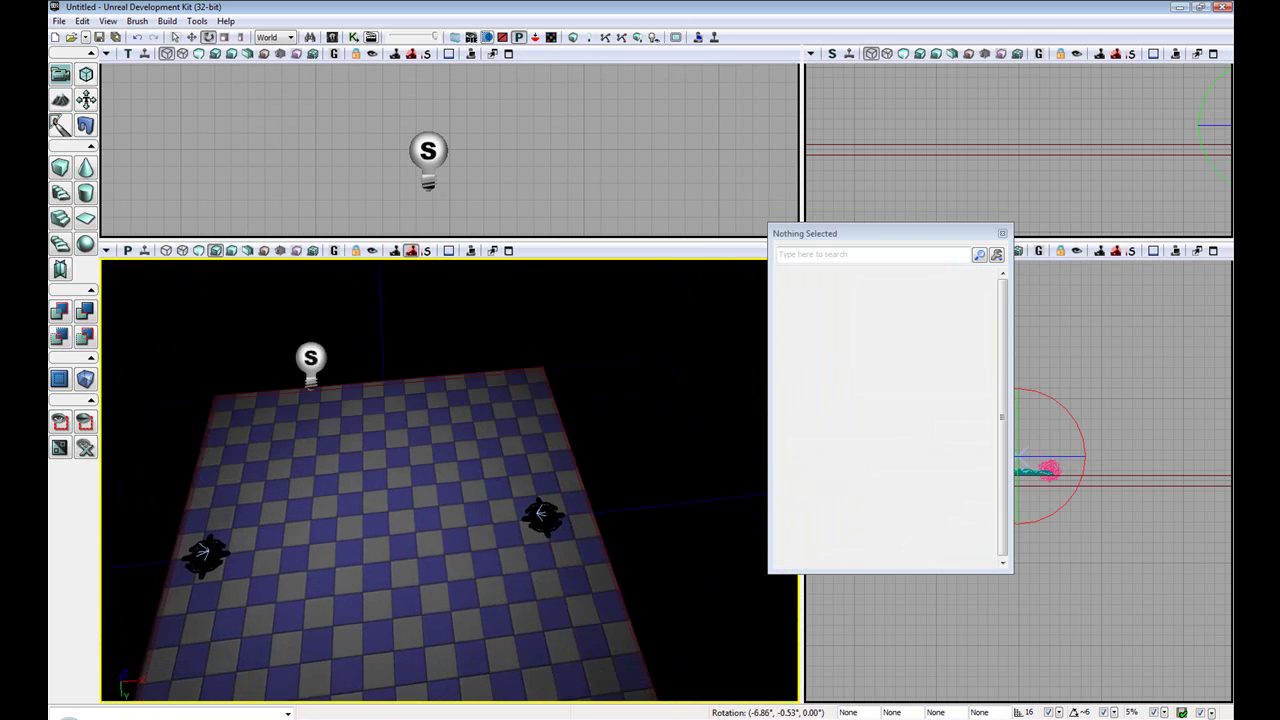
{"action": "left_click_drag", "start_coordinate": [485, 357], "coordinate": [420, 380]}
{"action": "left_click_drag", "start_coordinate": [592, 402], "coordinate": [600, 402]}
{"action": "mouse_move", "coordinate": [568, 476]}
{"action": "right_mouse_down"}
{"action": "mouse_move", "coordinate": [600, 420]}
{"action": "mouse_move", "coordinate": [535, 480]}
{"action": "right_mouse_up"}
Rebuild AI paths, close Map Check, and play the level from the floor
{"action": "left_click", "coordinate": [137, 20]}
{"action": "mouse_move", "coordinate": [167, 21]}
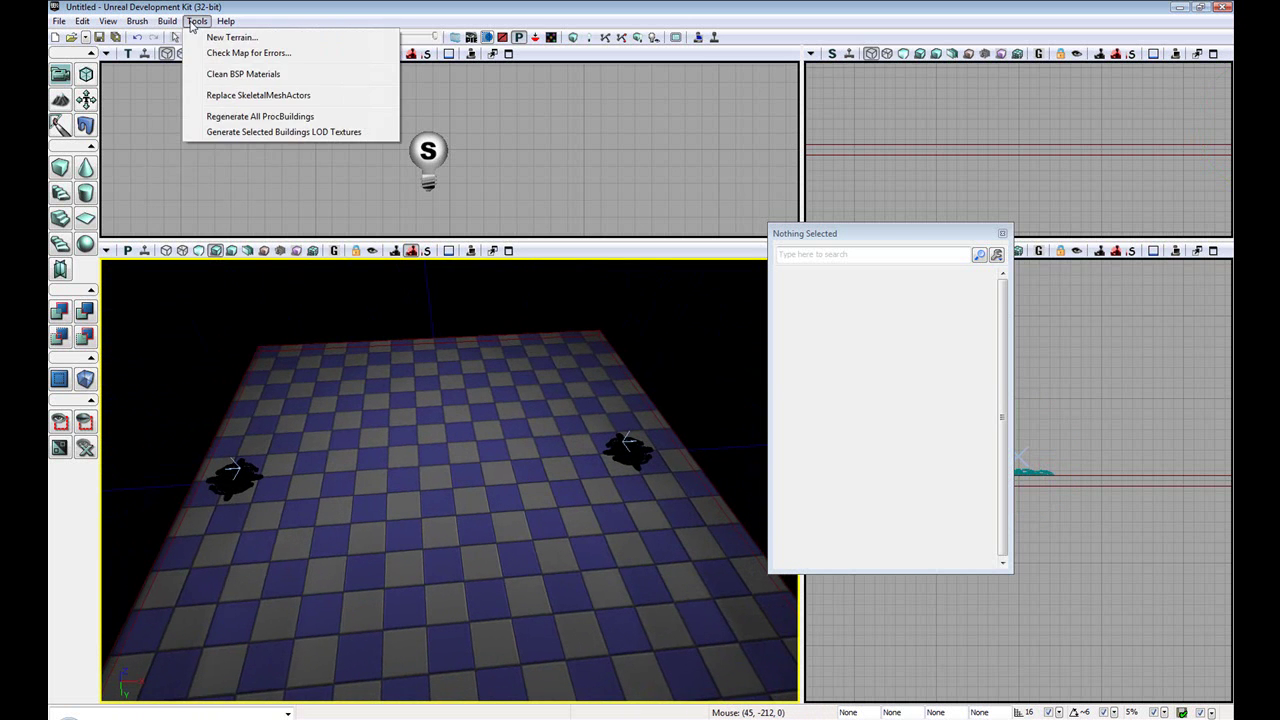
{"action": "left_click", "coordinate": [182, 85]}
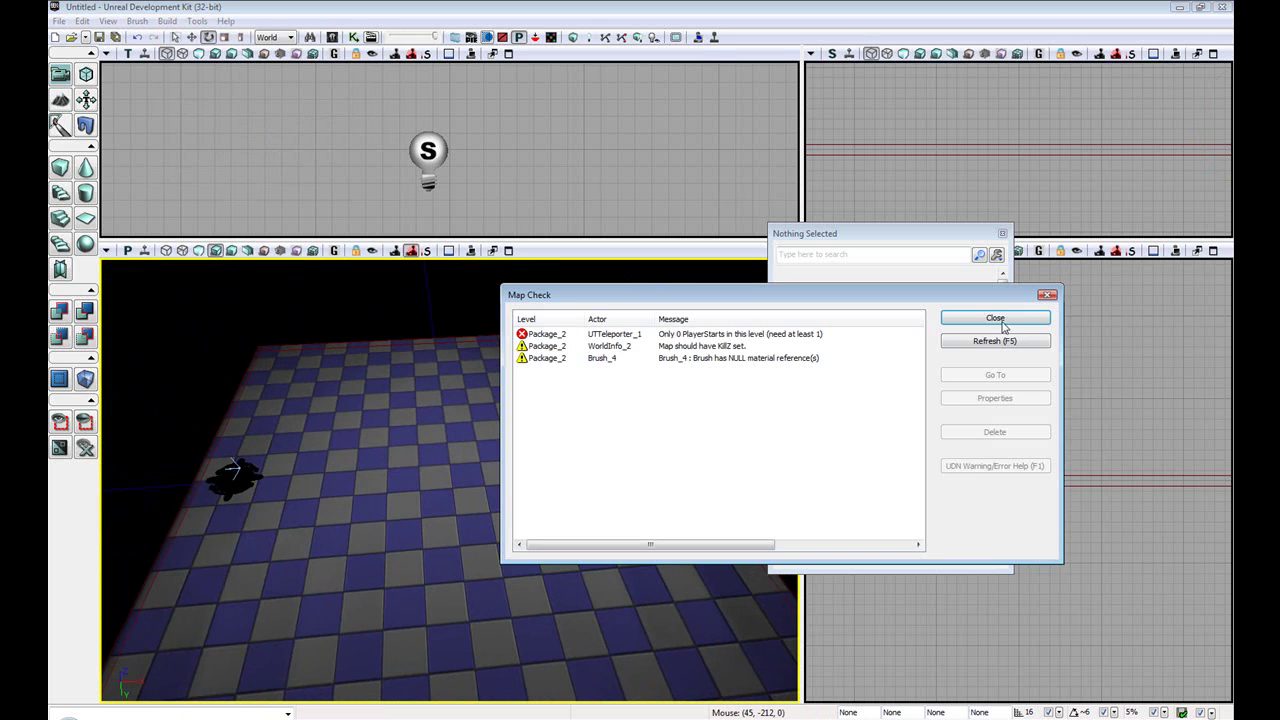
{"action": "left_click", "coordinate": [1010, 318]}
{"action": "right_click", "coordinate": [410, 487]}
{"action": "left_click", "coordinate": [409, 476]}
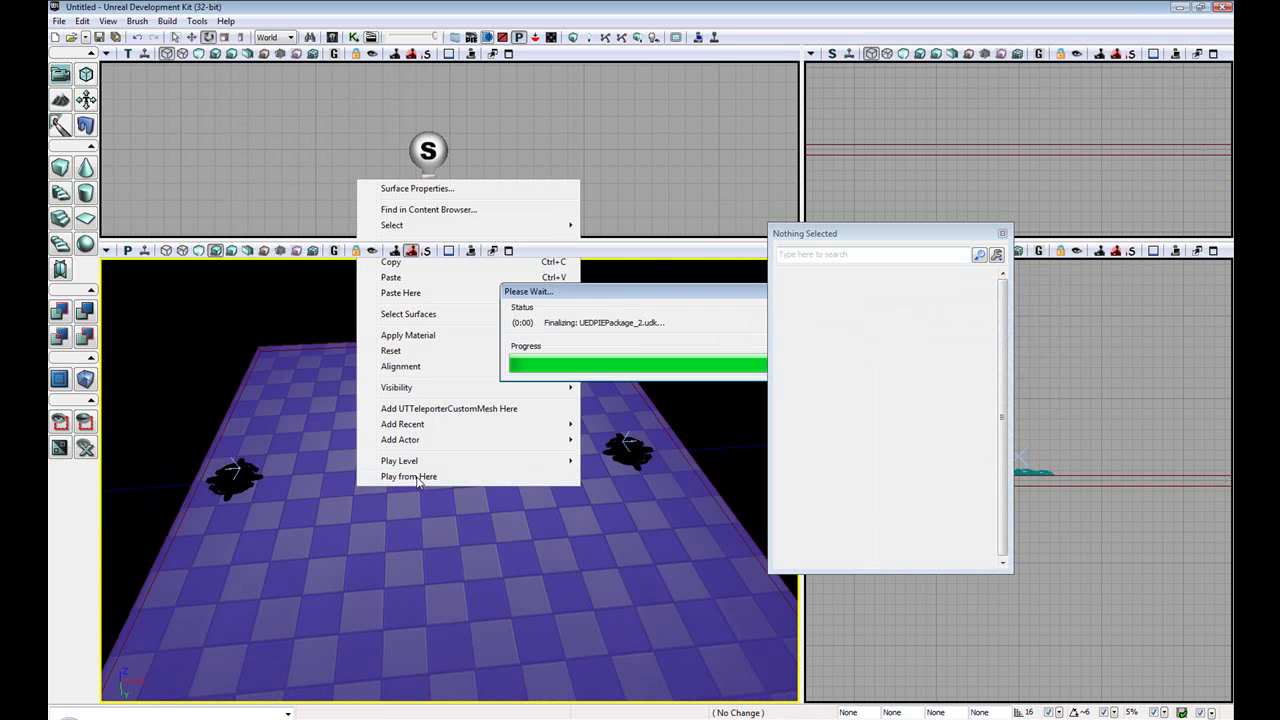
Walk through the portal repeatedly to test that it teleports the player
{"action": "key", "text": "w"}
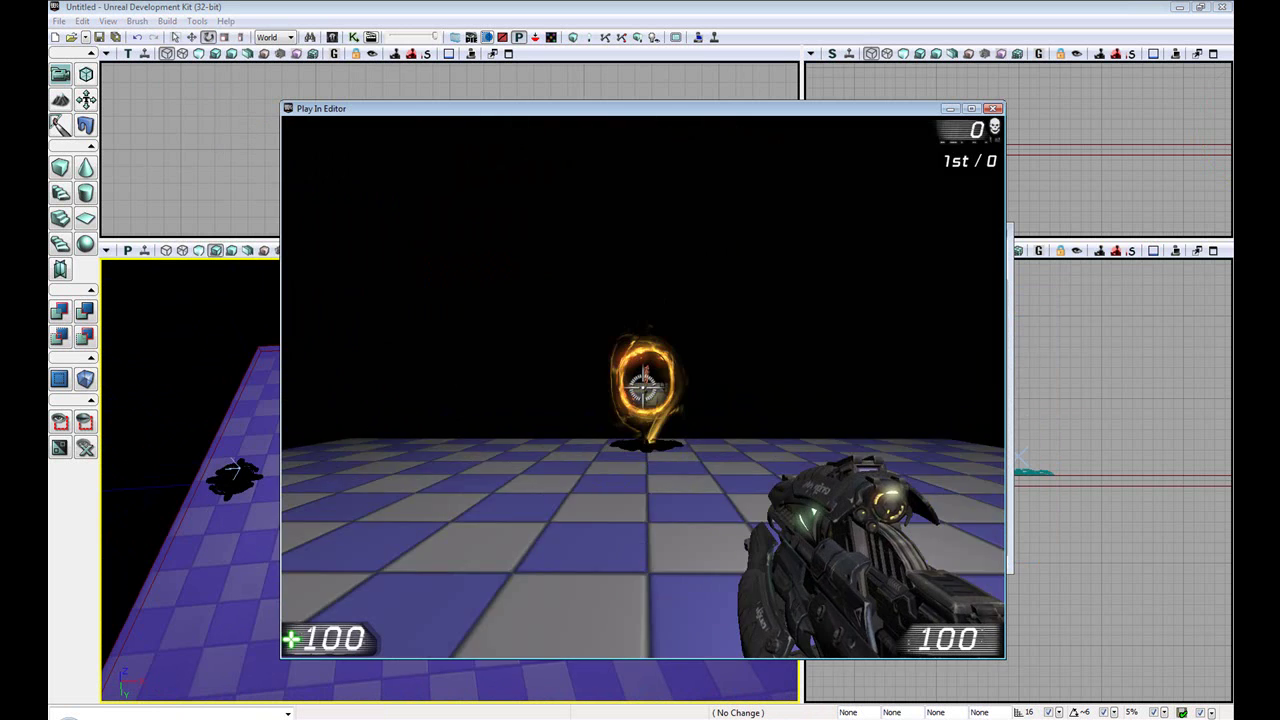
{"action": "key", "text": "w"}
{"action": "key", "text": "w"}
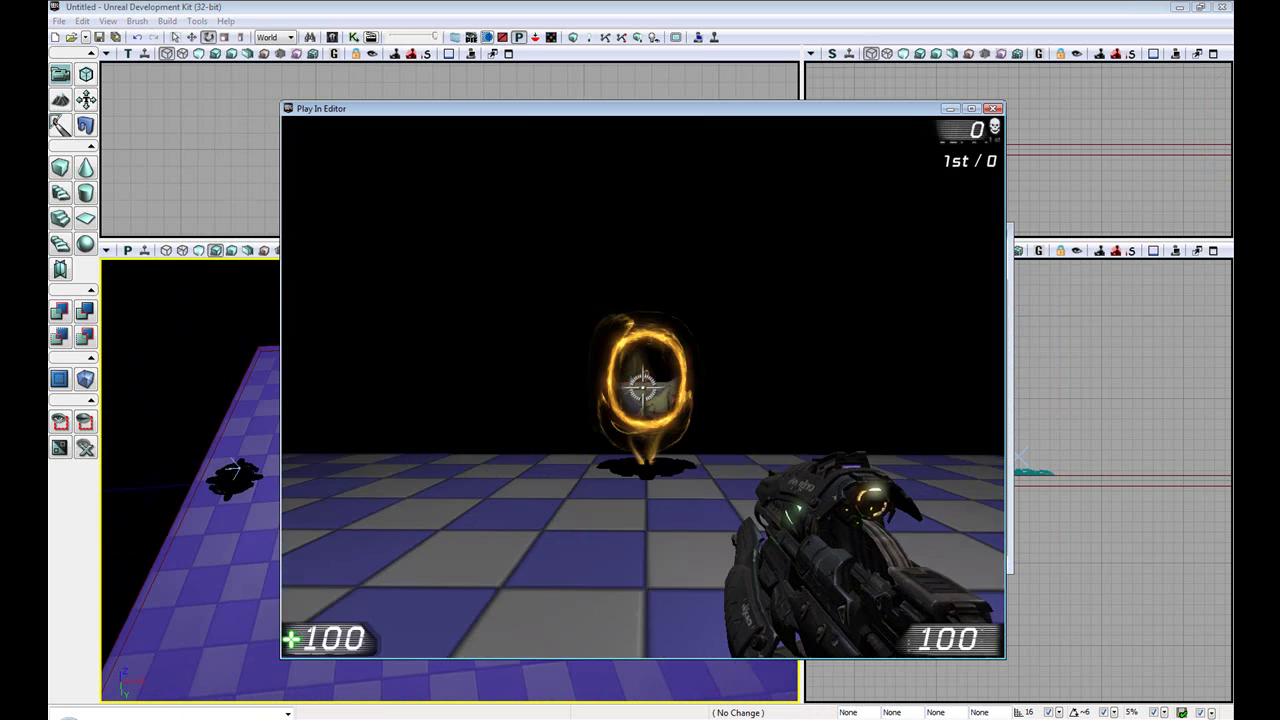
{"action": "key", "text": "w"}
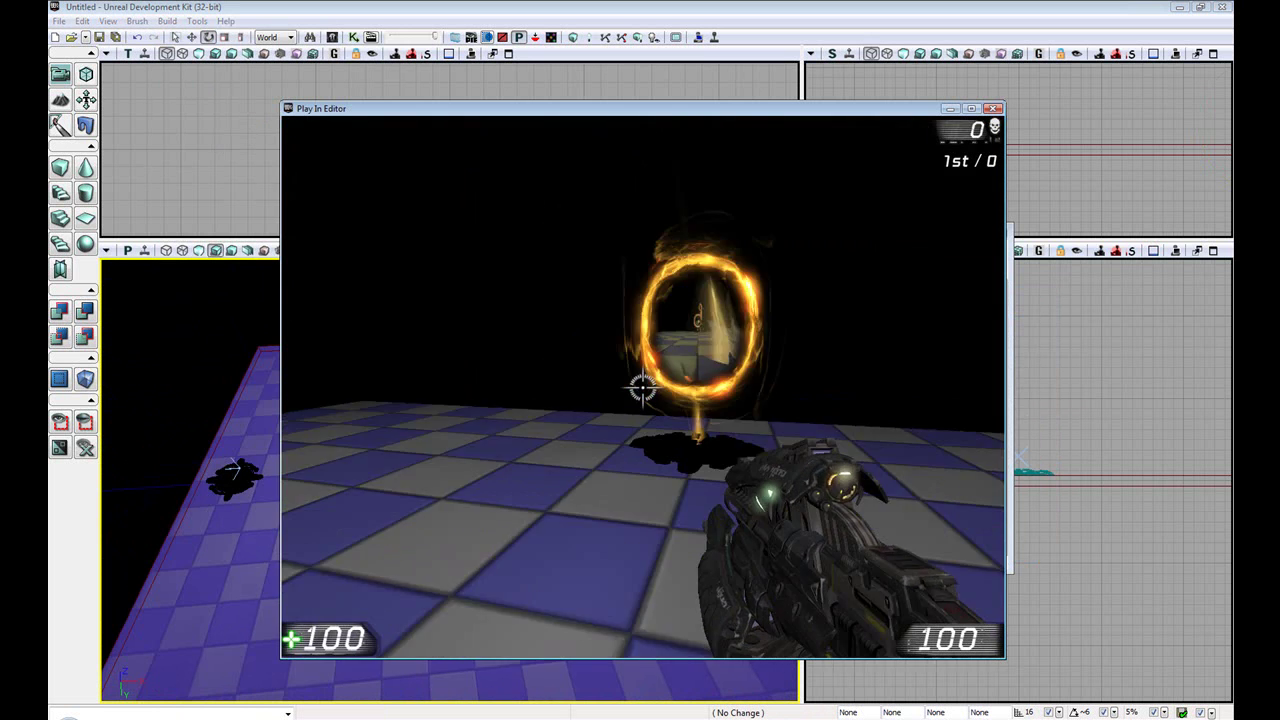
{"action": "key", "text": "w"}
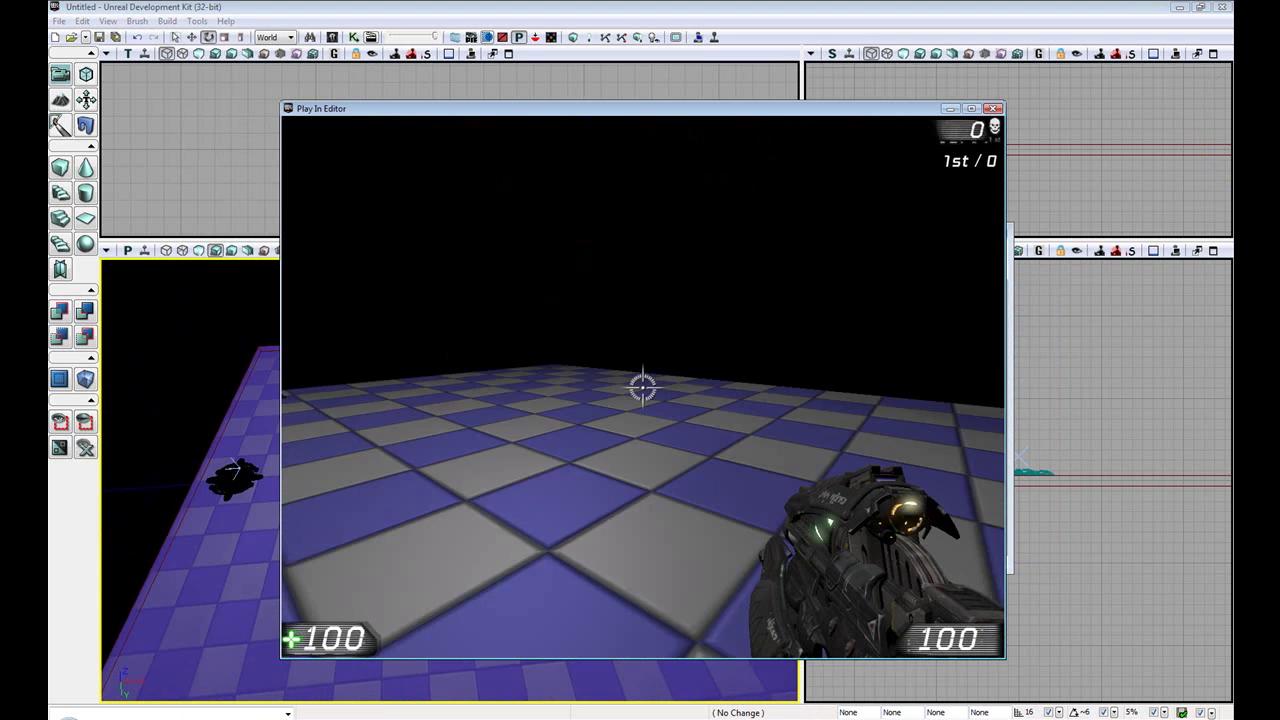
{"action": "key", "text": "w"}
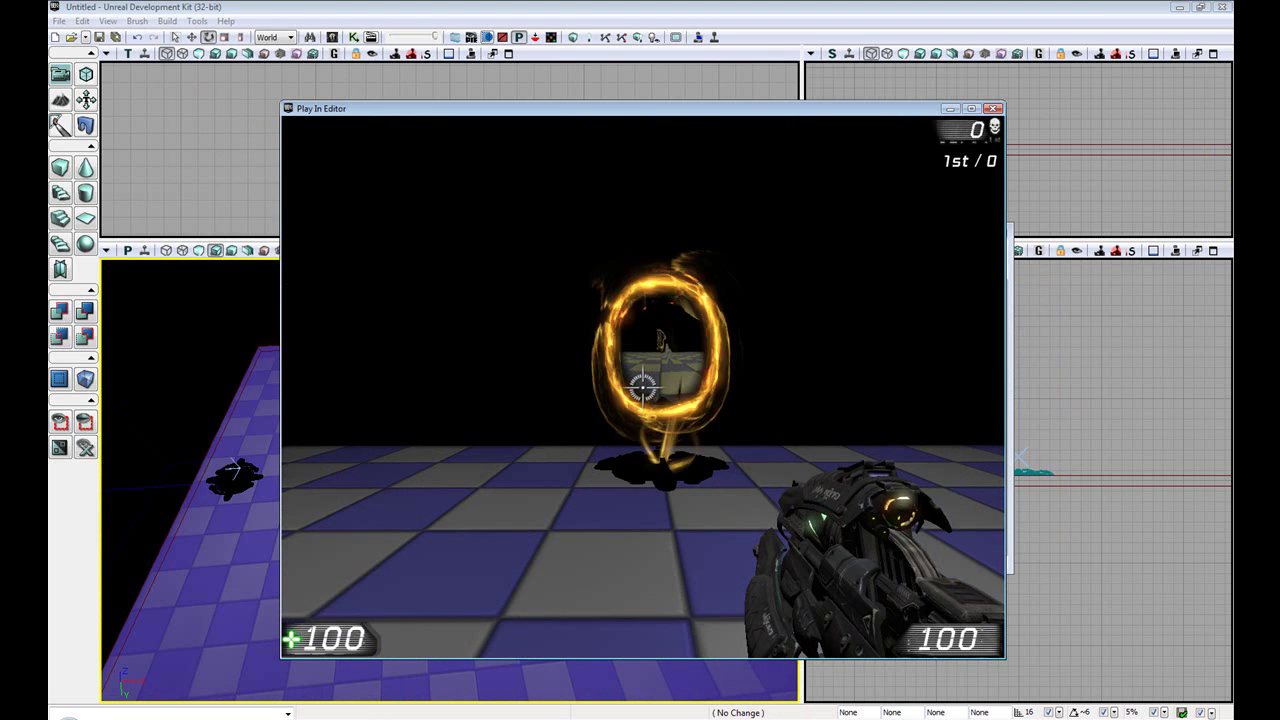